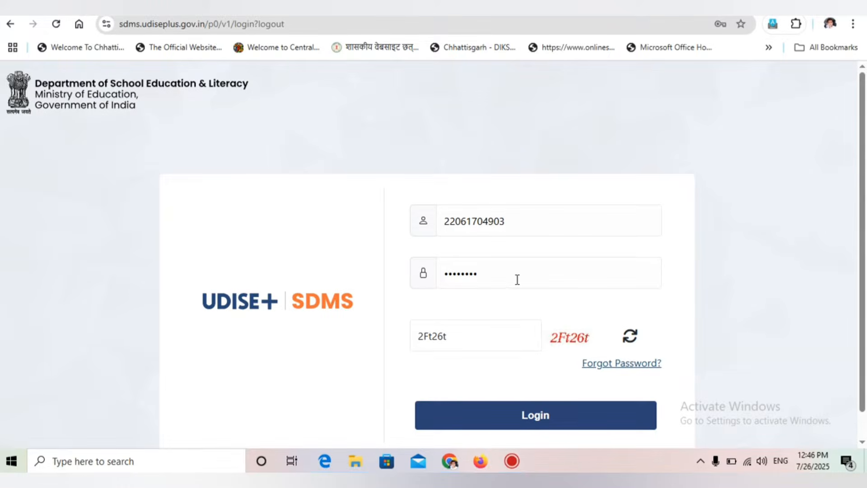
Step: Log in to the school account with the prefilled credentials and switch the portal language to Hindi
click(550, 415)
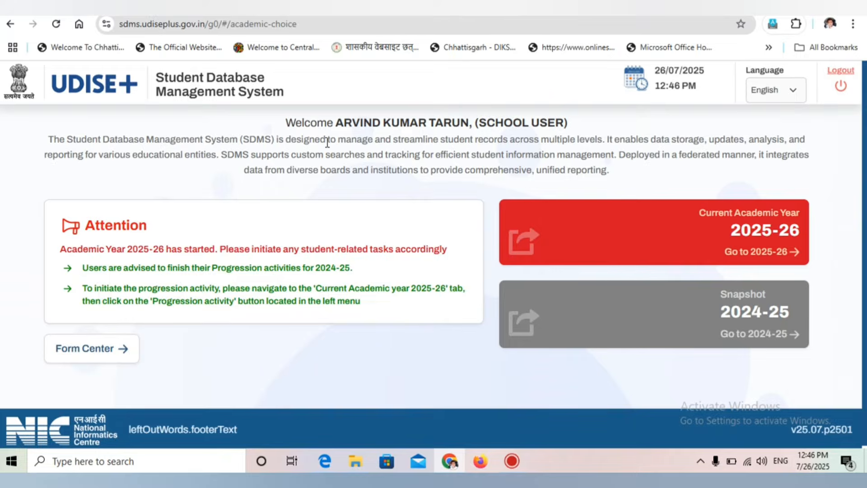
click(788, 93)
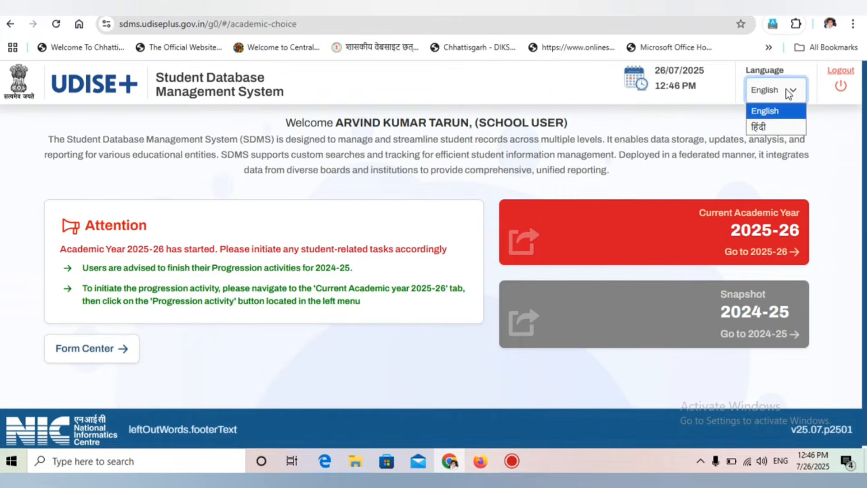
click(767, 128)
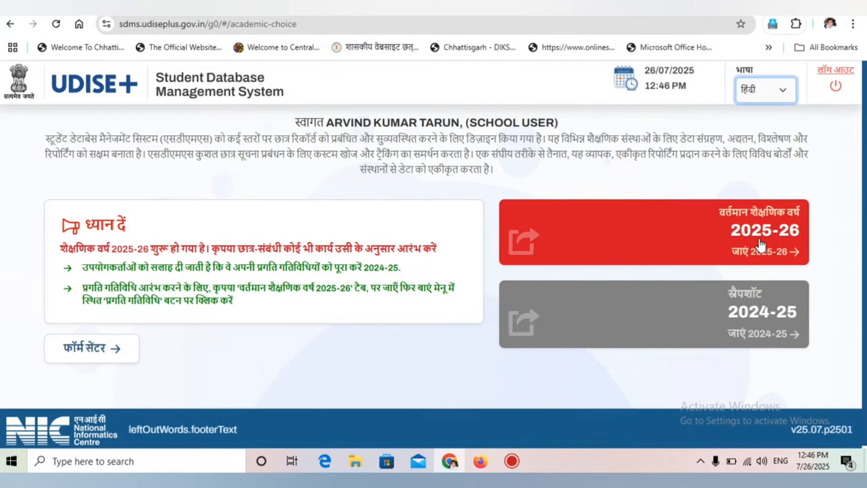
Step: Open the current academic year 2025-26 and dismiss the school information summary
click(791, 242)
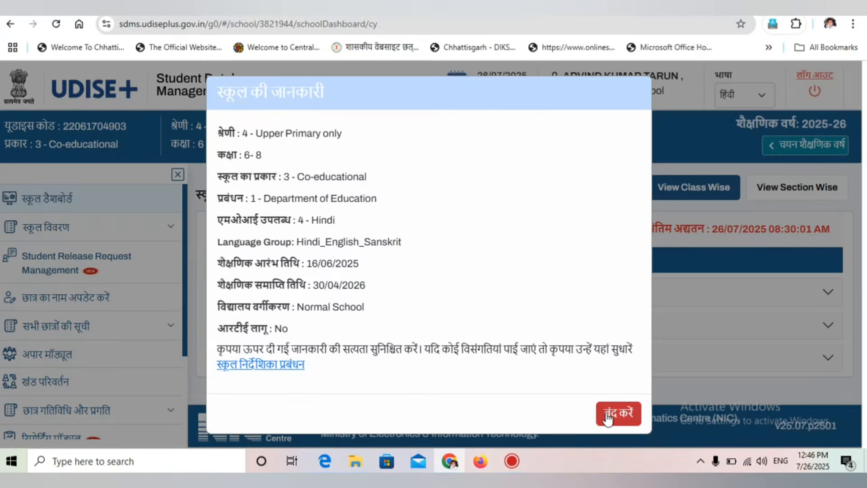
click(617, 413)
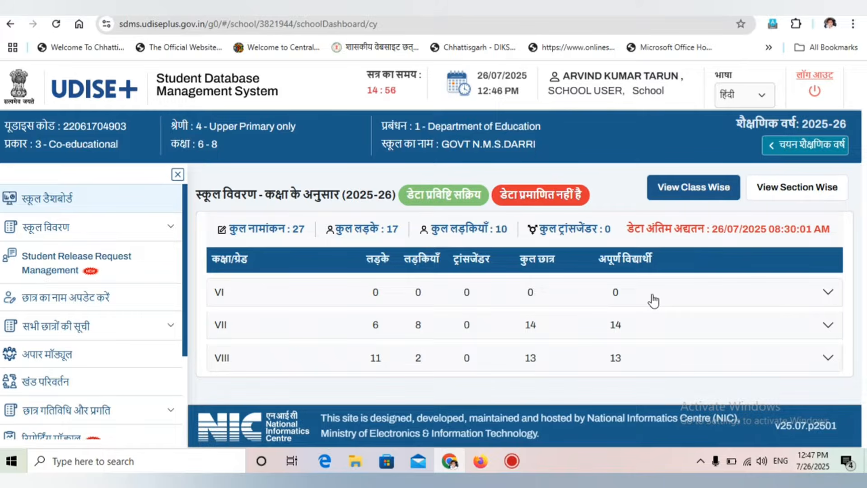
Step: Expand class VII on the school dashboard and open the student list of section A for managing
click(814, 325)
scroll(811, 325, down, 1)
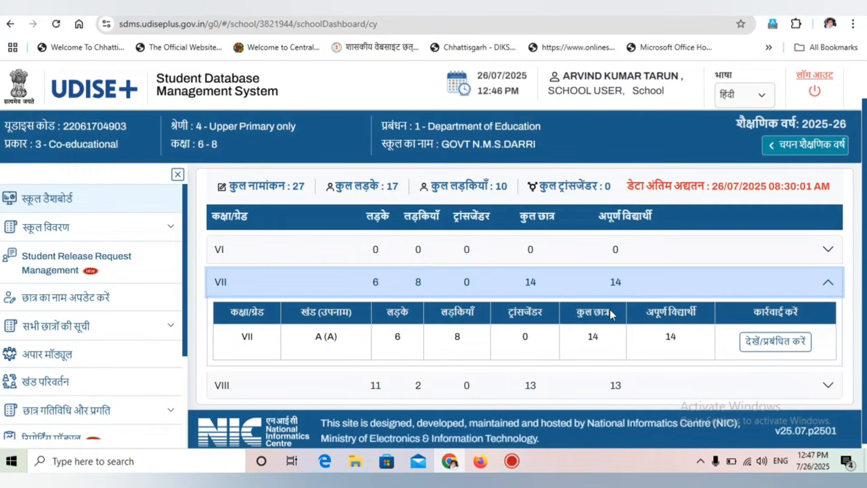
drag(576, 313, 694, 328)
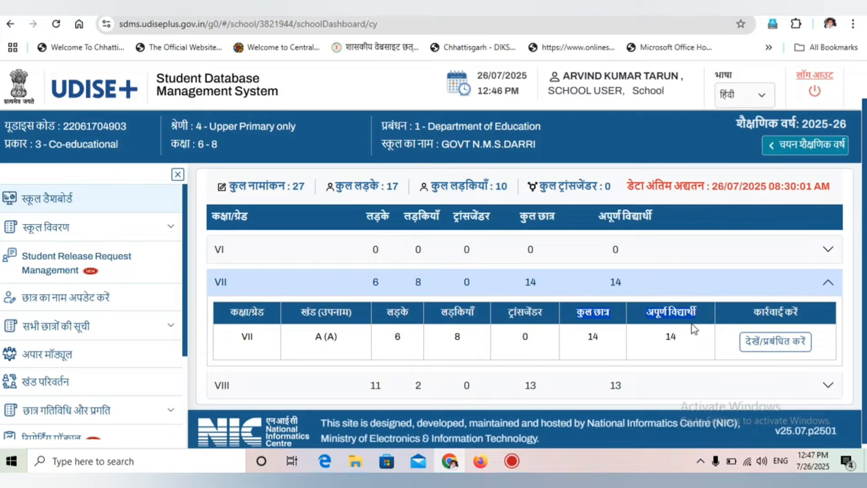
click(690, 340)
scroll(524, 293, down, 1)
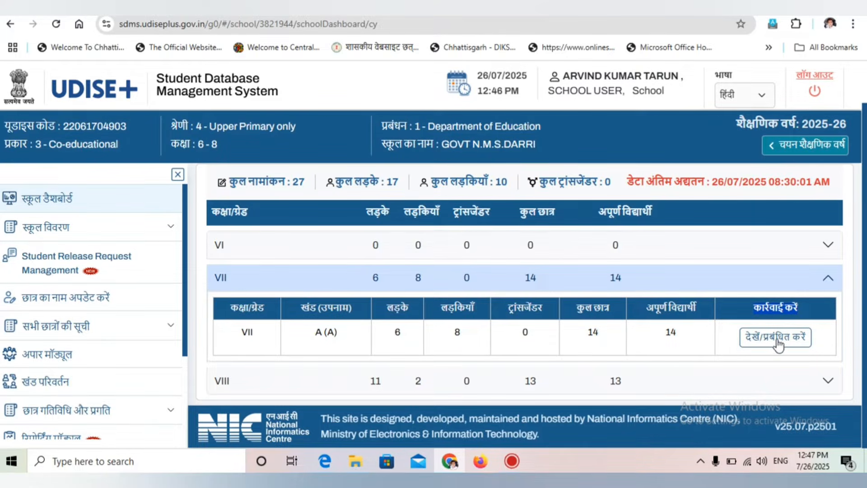
click(763, 344)
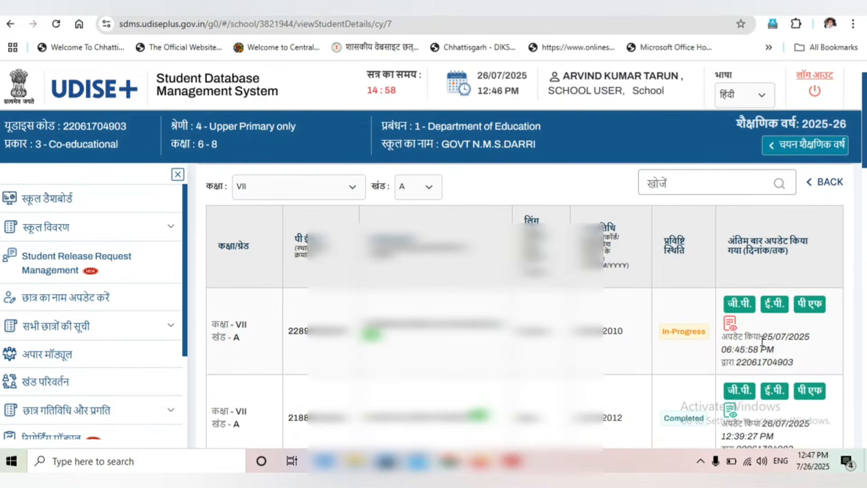
Step: Open the general profile (GP) form of the third student in the class VII list, marked Not Started
scroll(263, 223, down, 1)
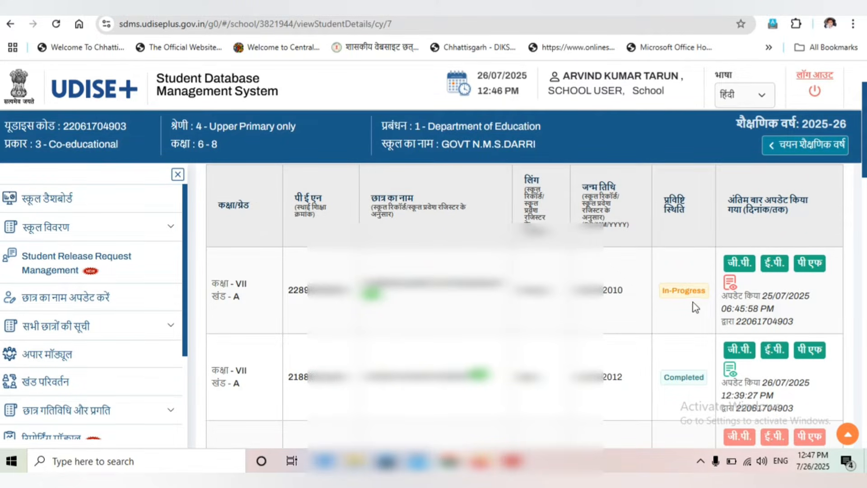
scroll(751, 218, down, 1)
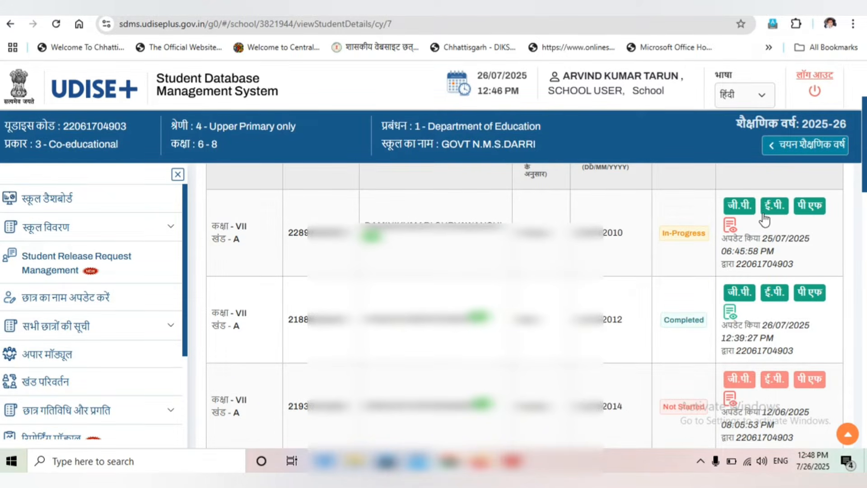
scroll(765, 220, down, 3)
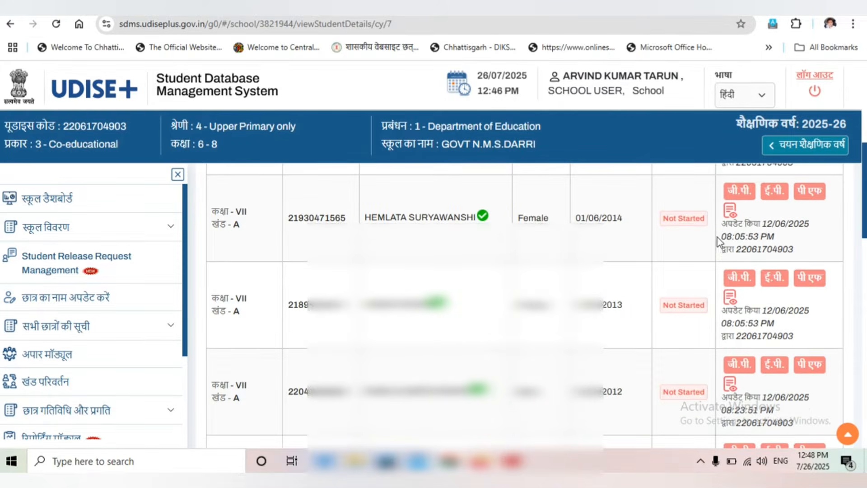
scroll(523, 294, down, 1)
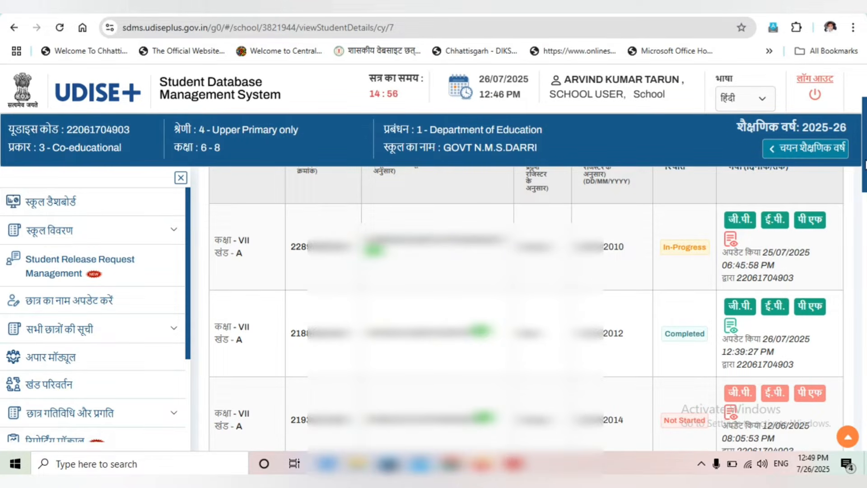
scroll(865, 165, down, 2)
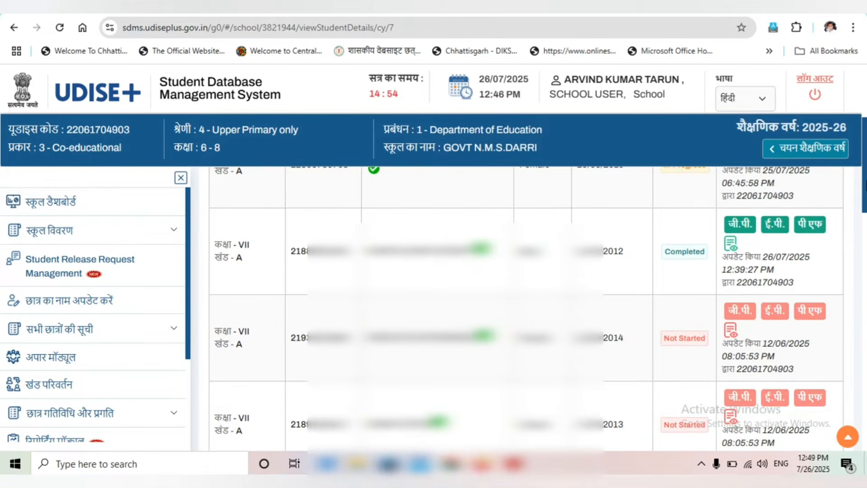
scroll(632, 246, down, 2)
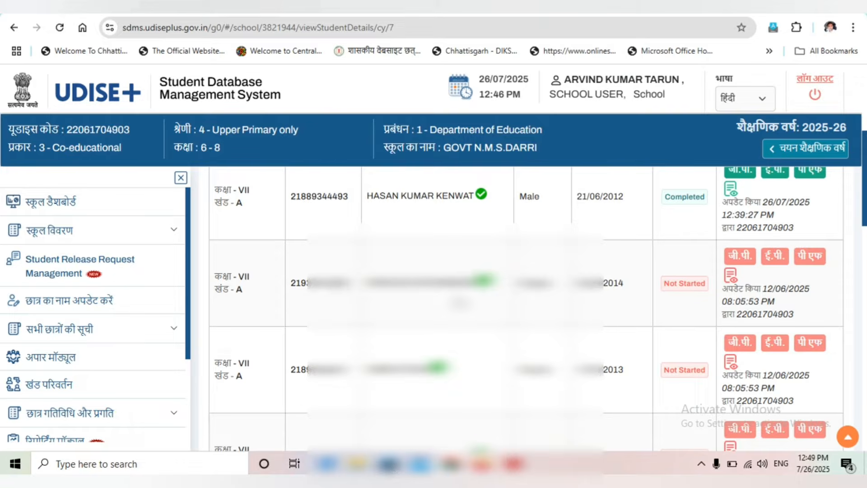
click(739, 258)
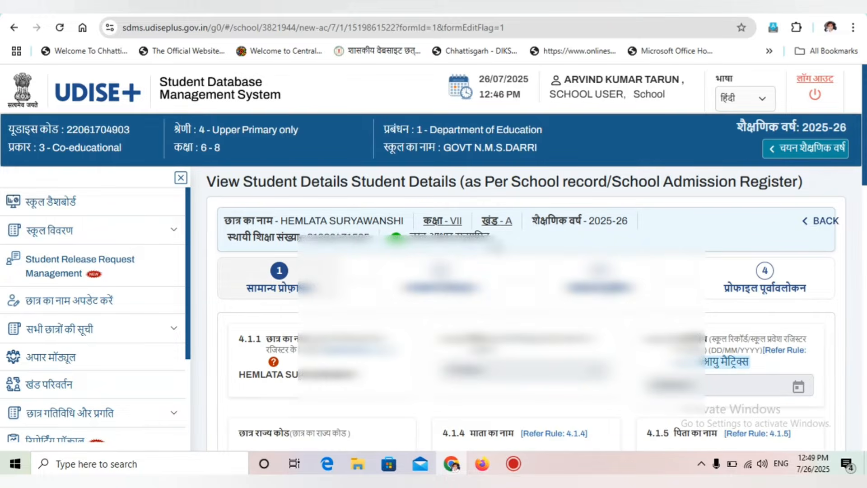
Step: Review the student's general profile fields, including parents' names, address, mobile number, mother tongue, social category, BPL, CWSN and nationality answers
scroll(519, 307, down, 2)
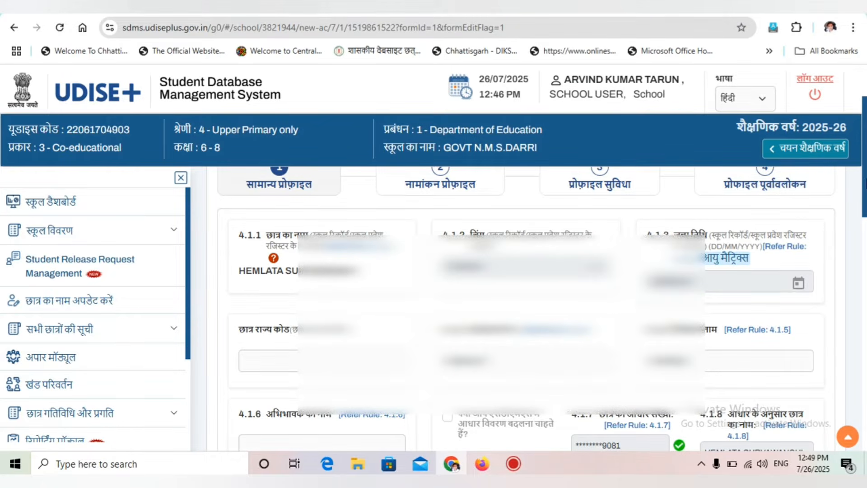
scroll(519, 307, down, 1)
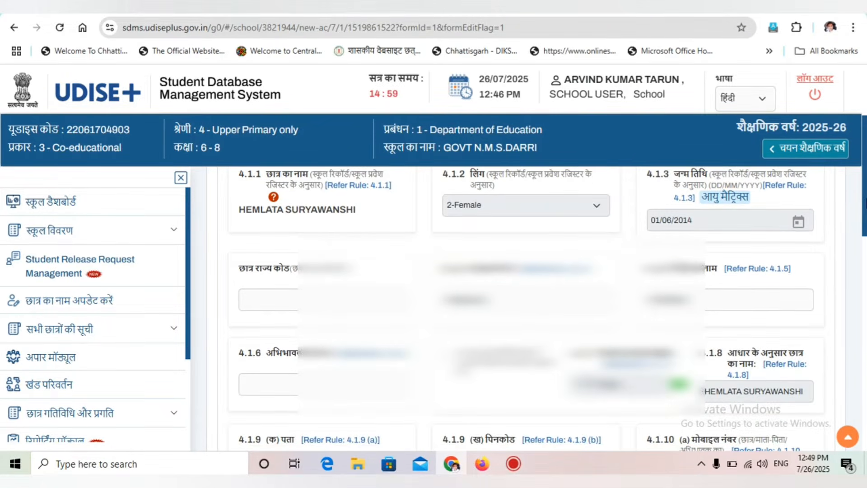
scroll(268, 253, down, 2)
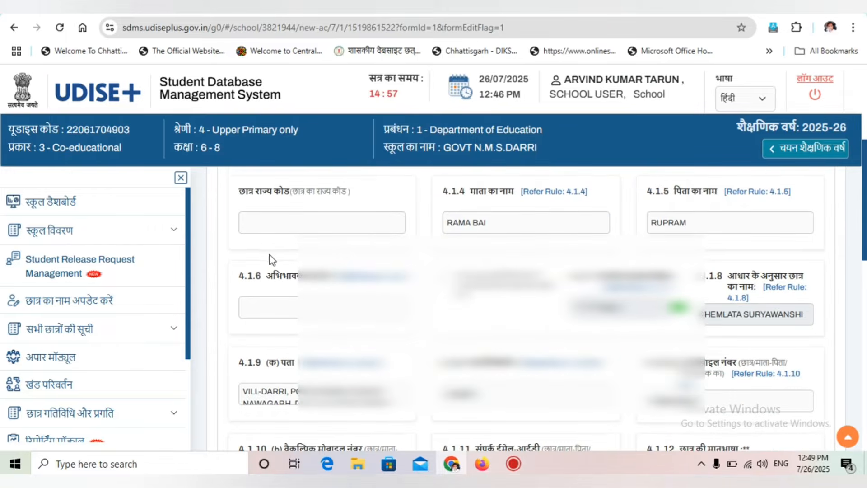
scroll(267, 254, down, 2)
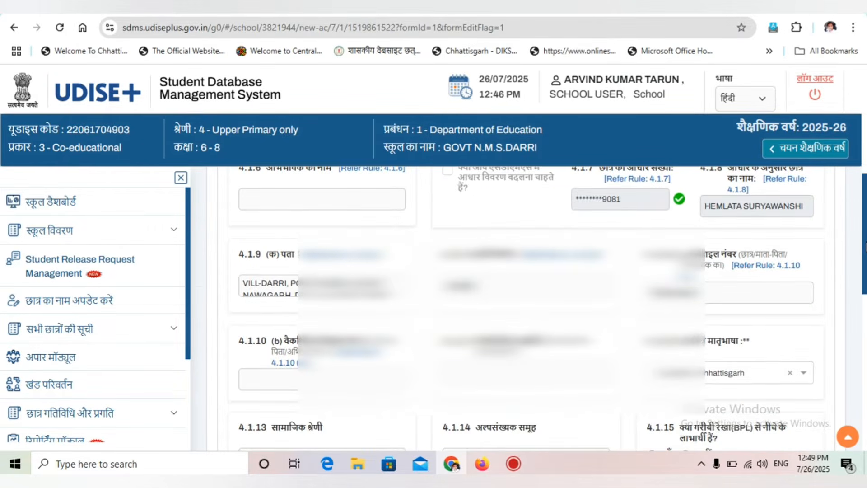
click(384, 289)
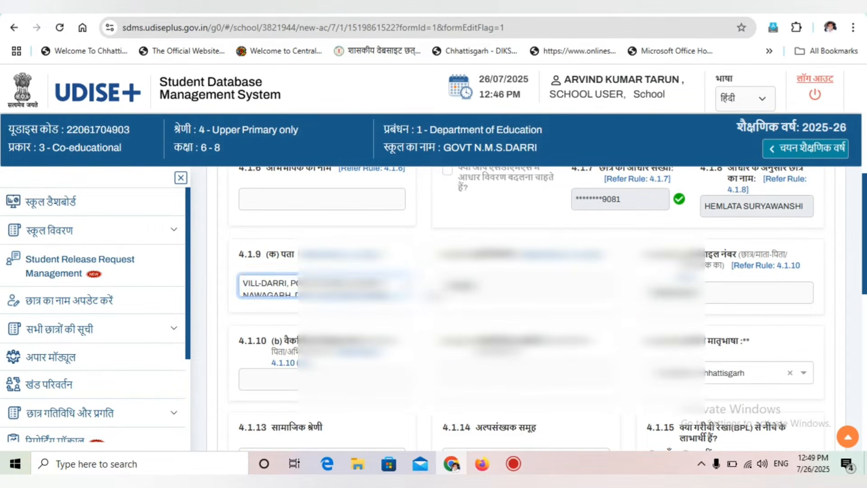
click(779, 290)
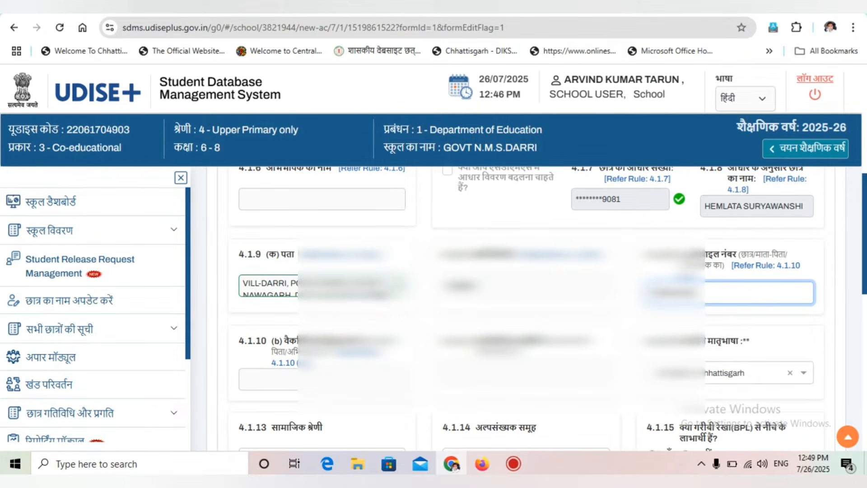
click(361, 288)
scroll(812, 273, down, 4)
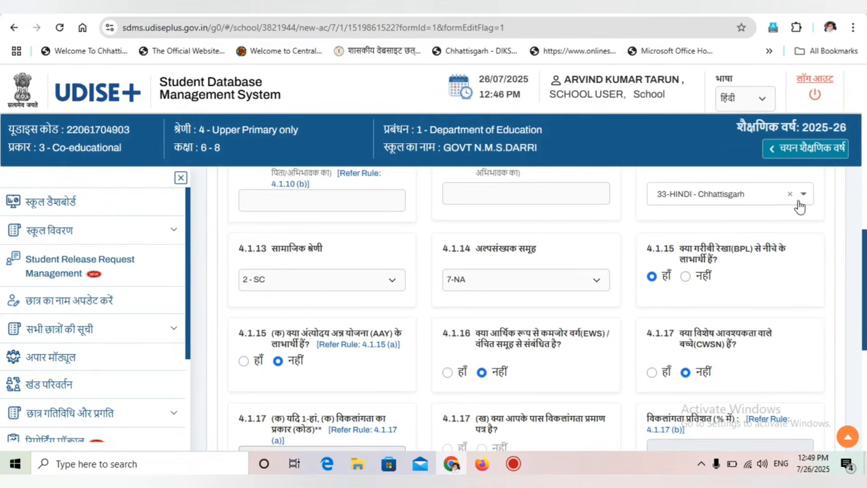
click(798, 203)
click(798, 202)
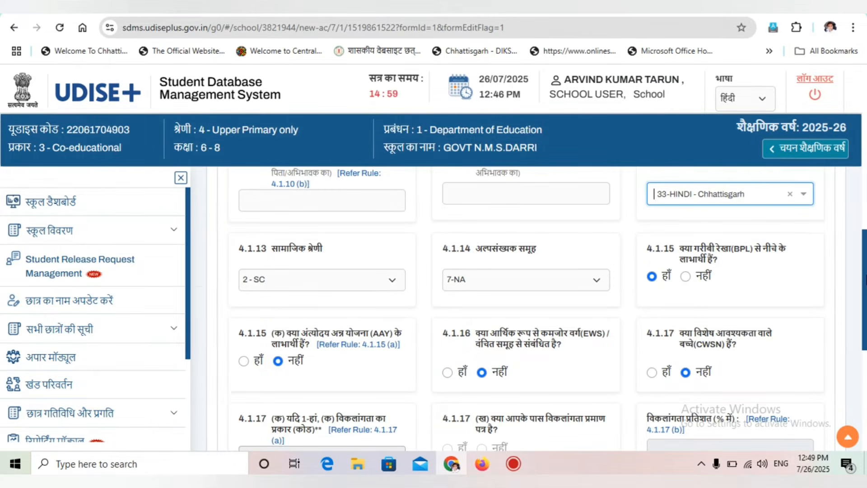
scroll(832, 229, down, 2)
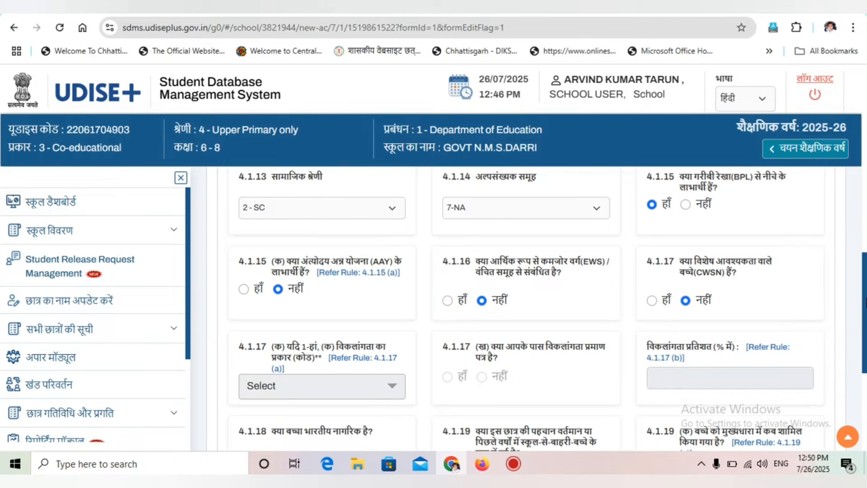
scroll(709, 273, down, 1)
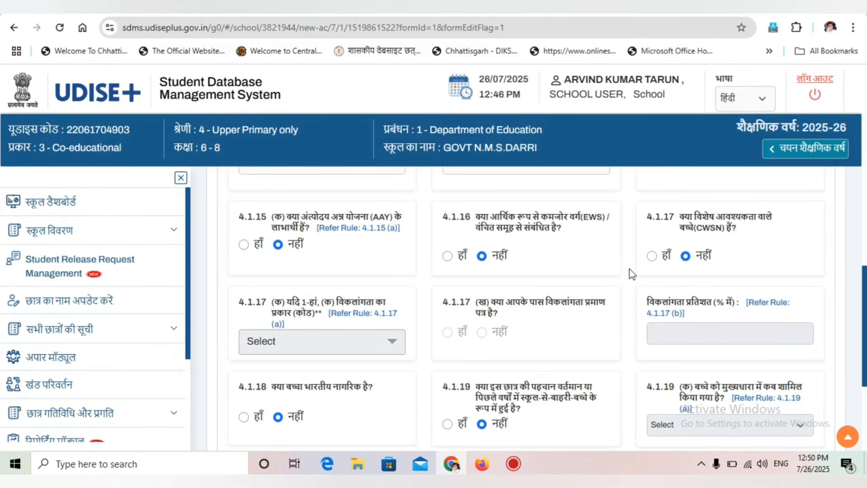
scroll(718, 280, down, 1)
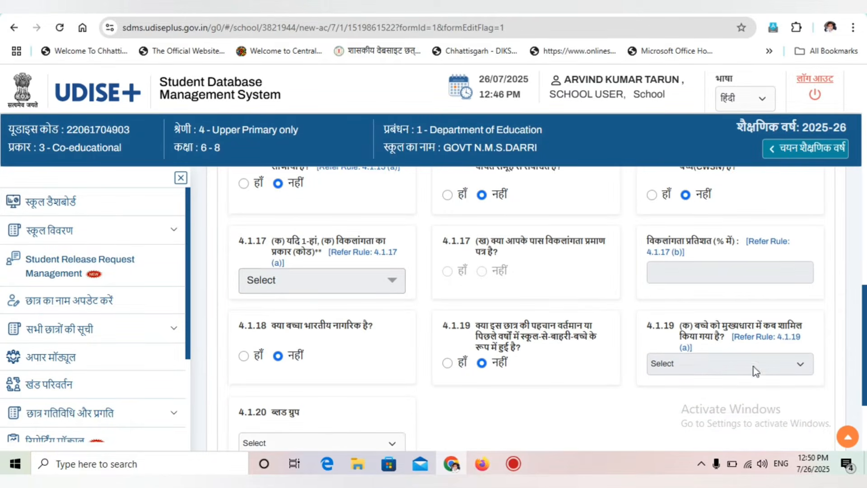
Step: Set the student's blood group to "Under Investigation" and save the general profile
scroll(754, 371, down, 2)
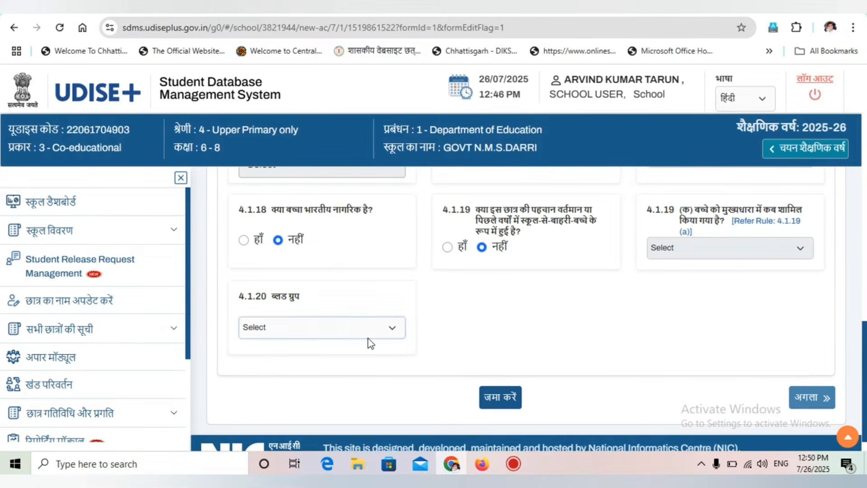
click(368, 338)
click(365, 309)
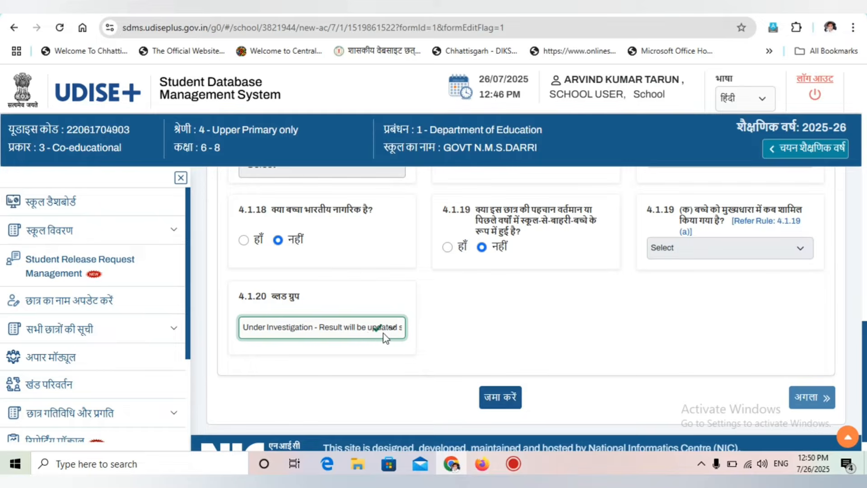
scroll(385, 337, down, 1)
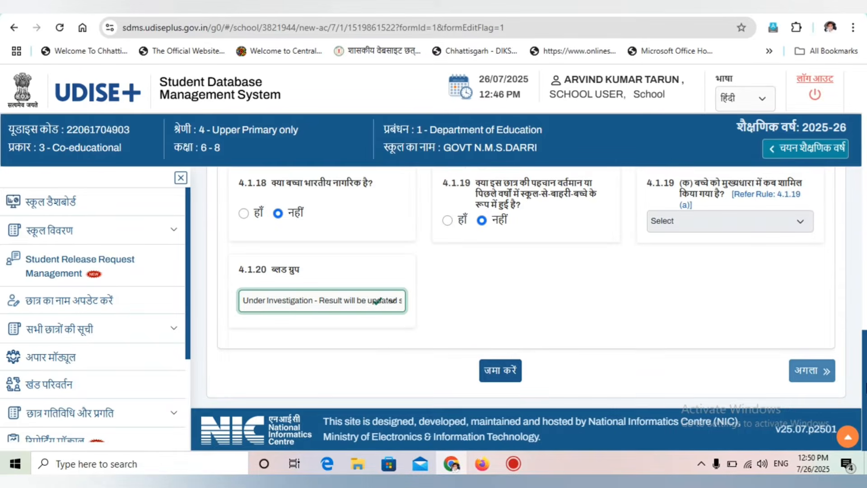
click(498, 374)
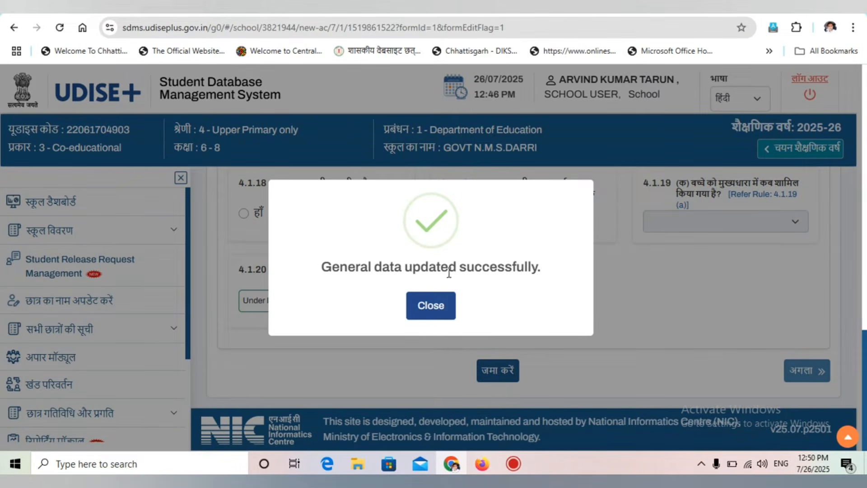
drag(555, 269, 319, 279)
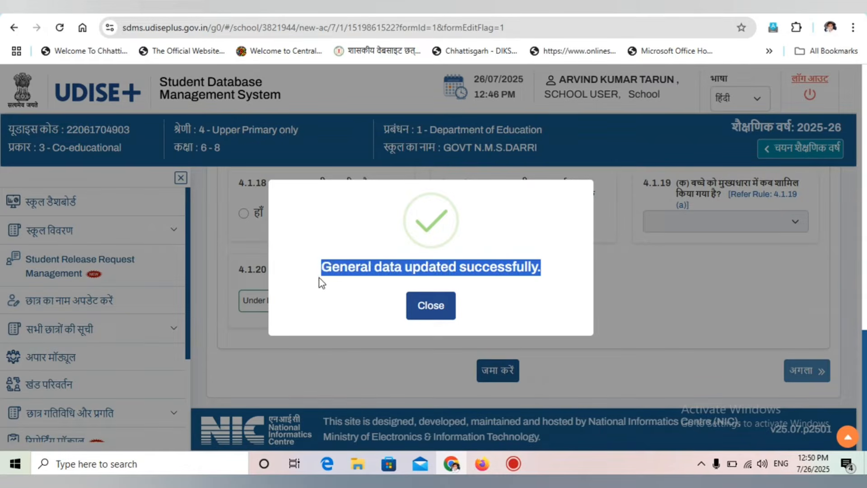
click(430, 305)
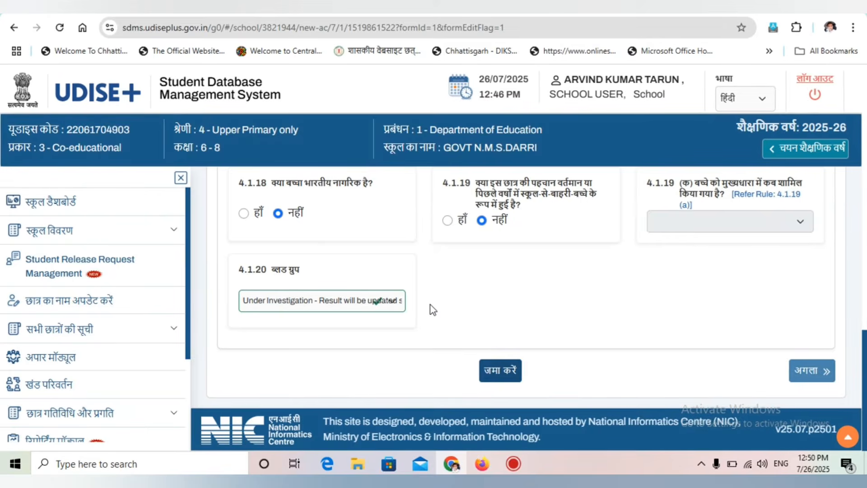
Step: Proceed to the student's enrolment profile, starting with the admission number and admission date fields
click(812, 372)
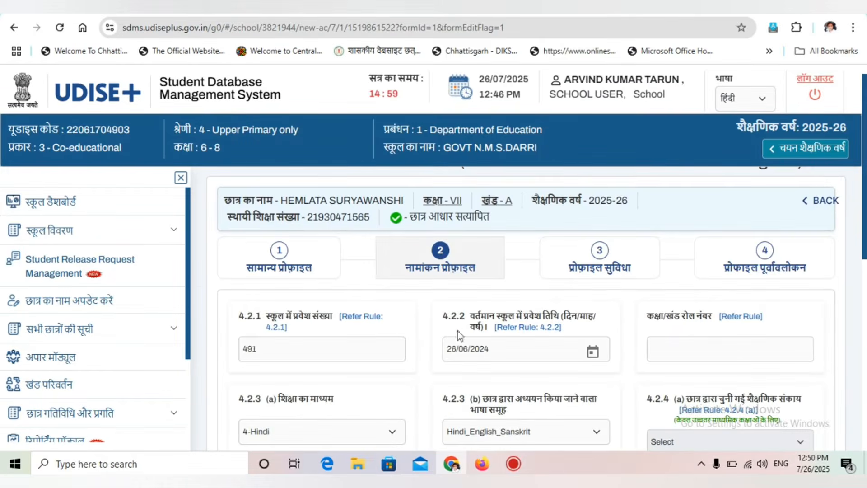
scroll(760, 239, down, 1)
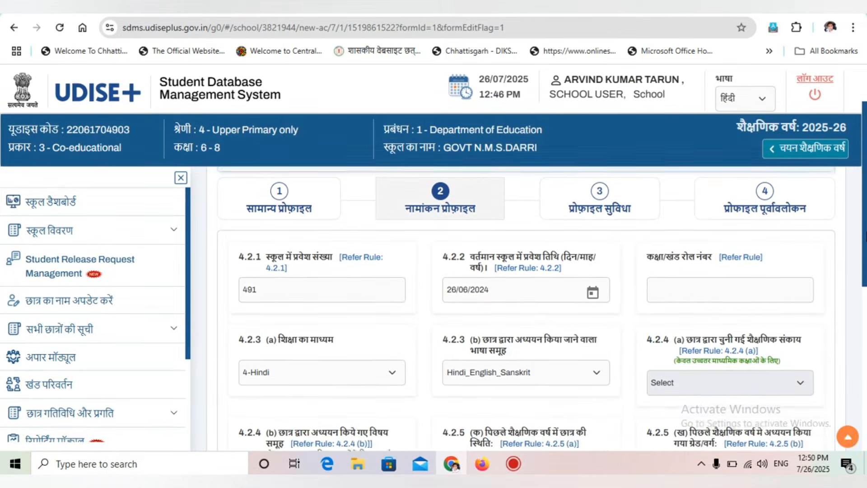
Step: Validate the prefilled admission number and admission date, and enter 7 as the class/section roll number
click(298, 288)
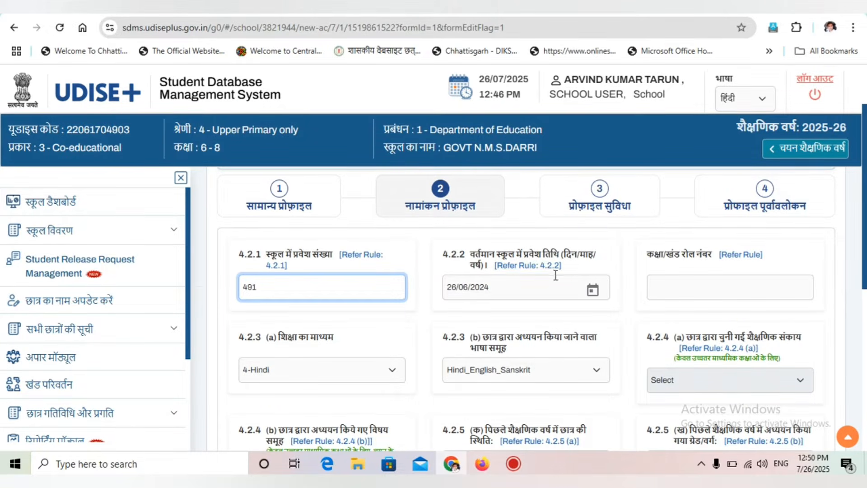
click(526, 289)
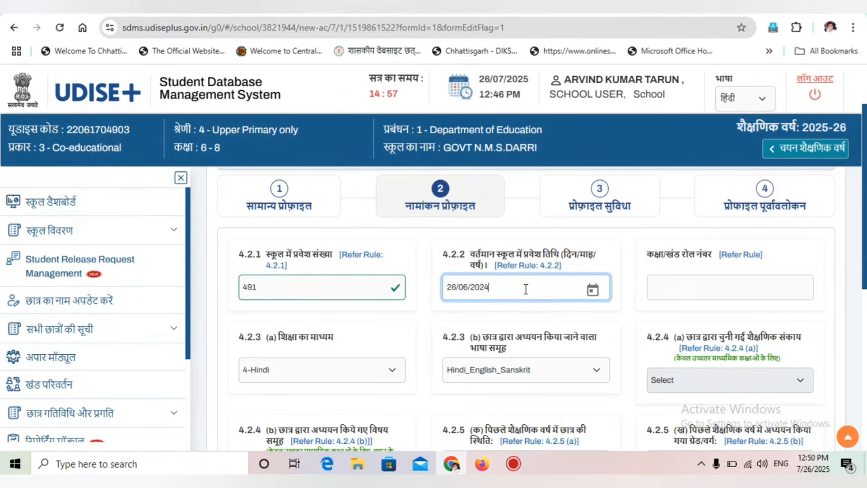
click(702, 285)
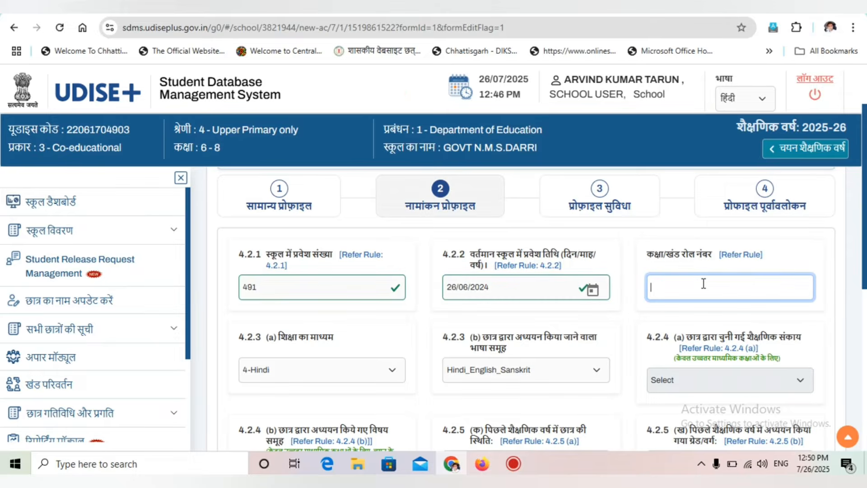
text(7)
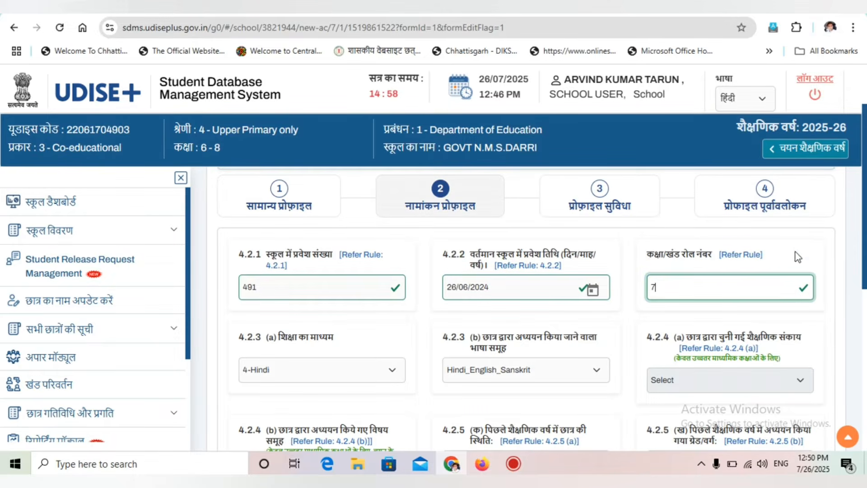
Step: Check the remaining enrolment fields, including medium, languages, previous-year status, class and result, and validate the marks percentage and days attended
scroll(864, 279, down, 2)
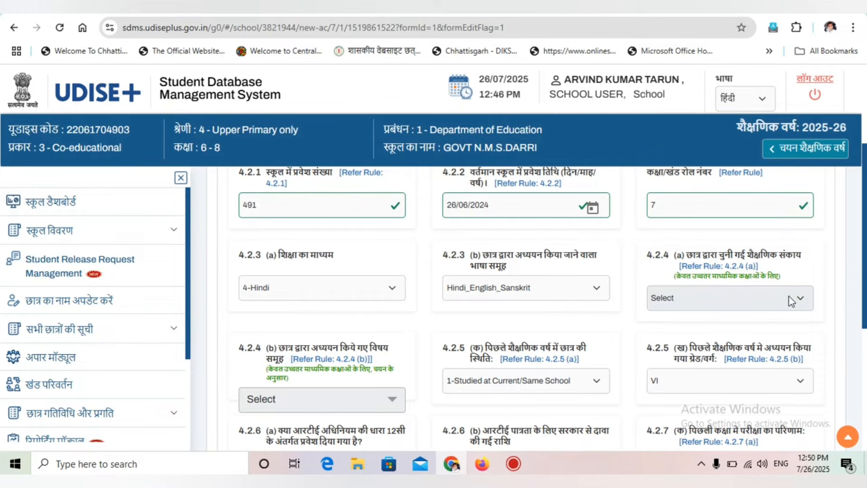
scroll(352, 325, down, 2)
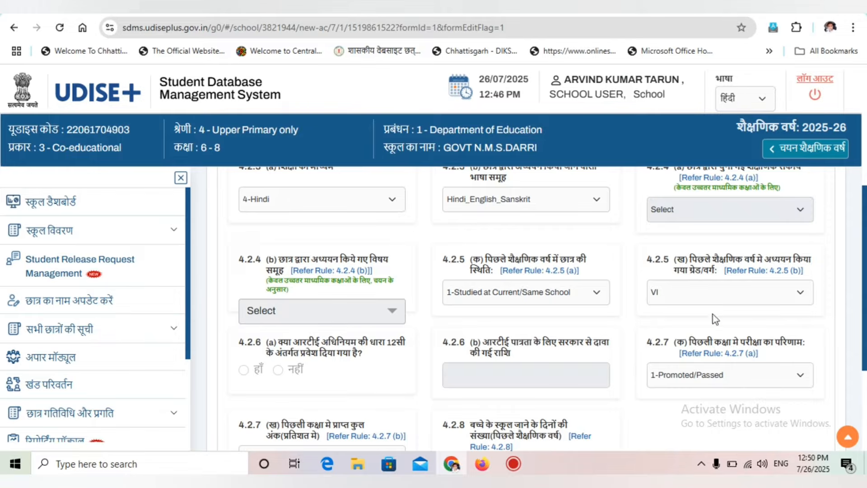
scroll(735, 295, down, 2)
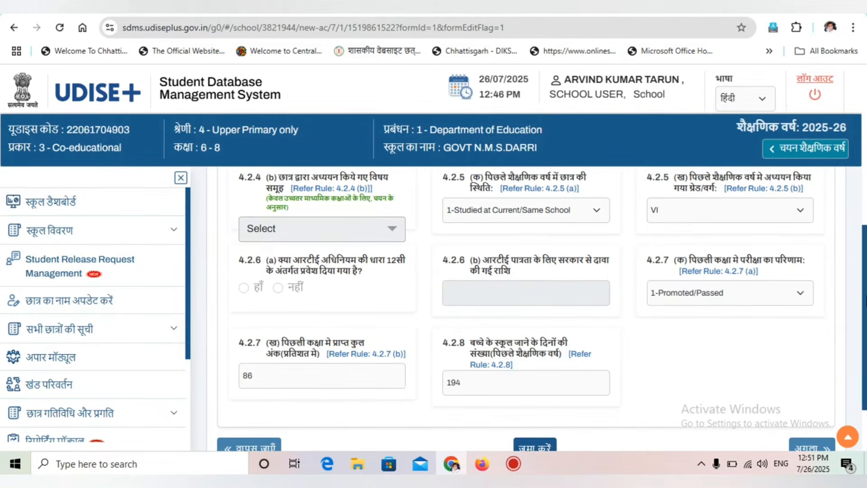
scroll(519, 292, down, 1)
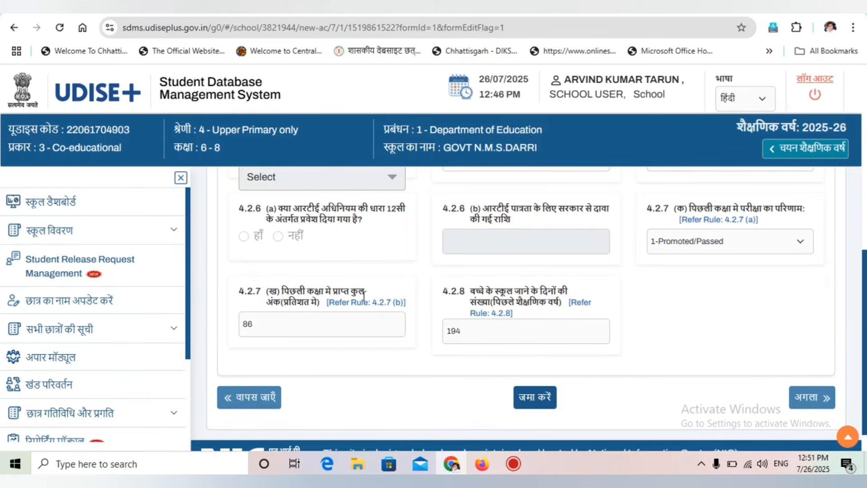
click(289, 327)
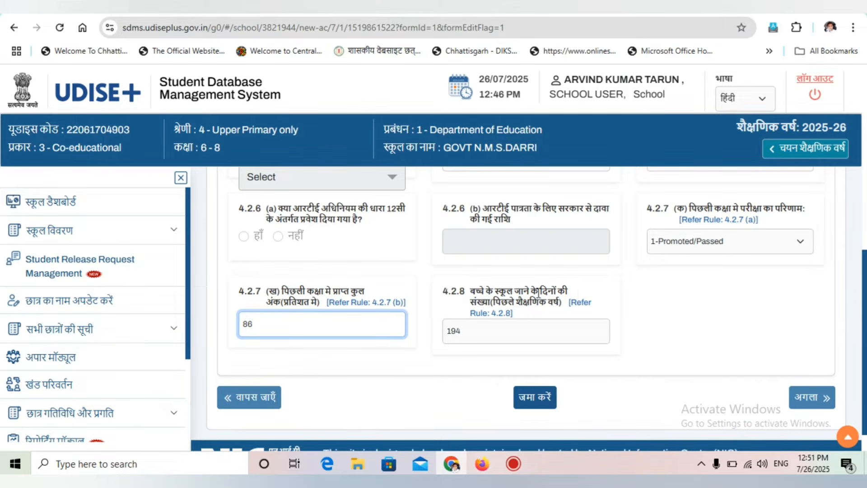
click(484, 328)
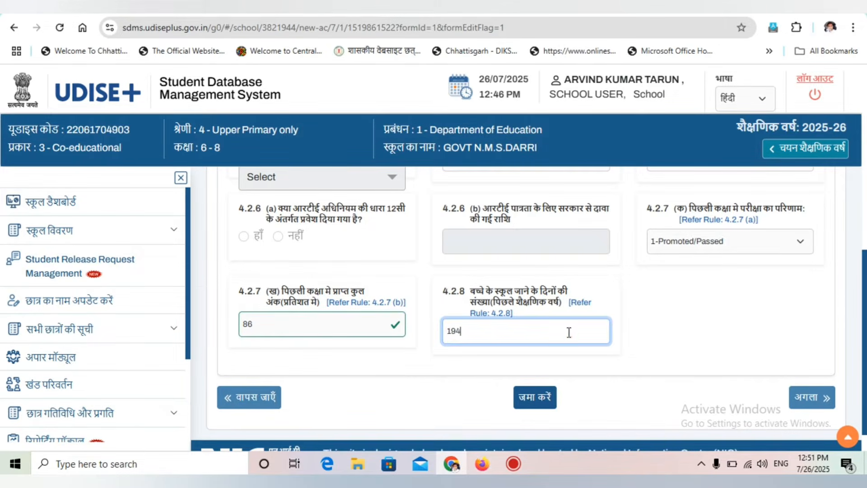
click(710, 305)
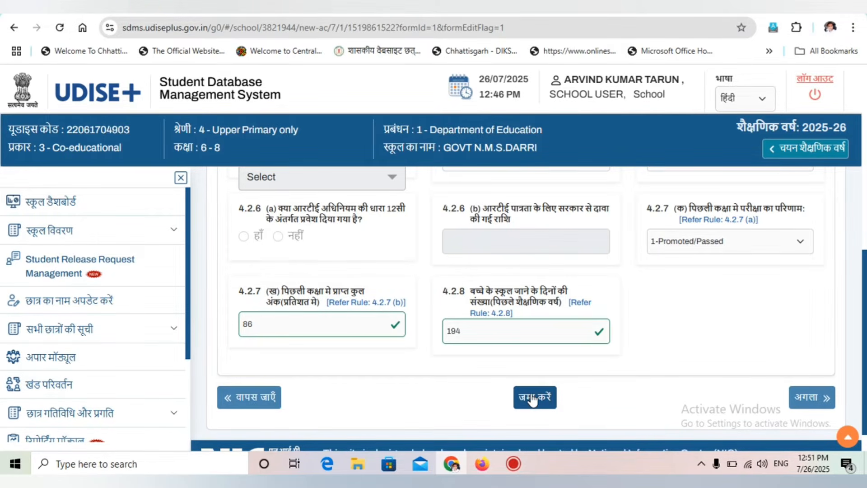
Step: Save the enrolment profile and continue to the student's facility profile
click(533, 398)
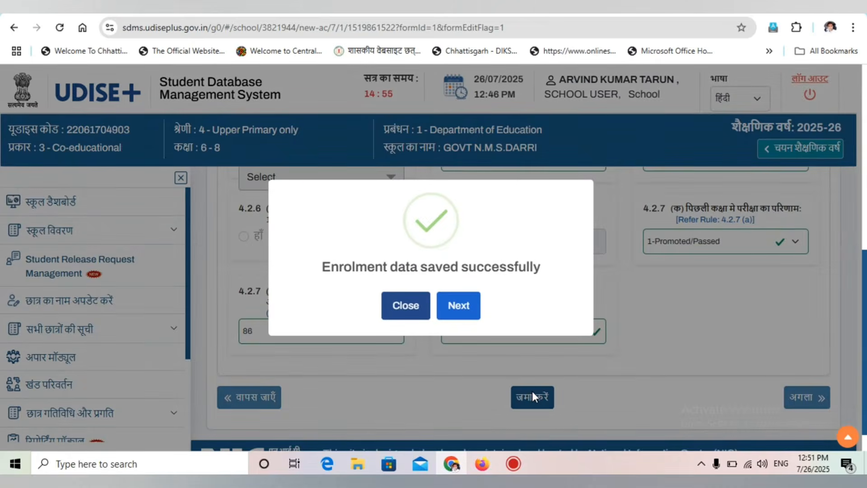
drag(322, 266, 556, 268)
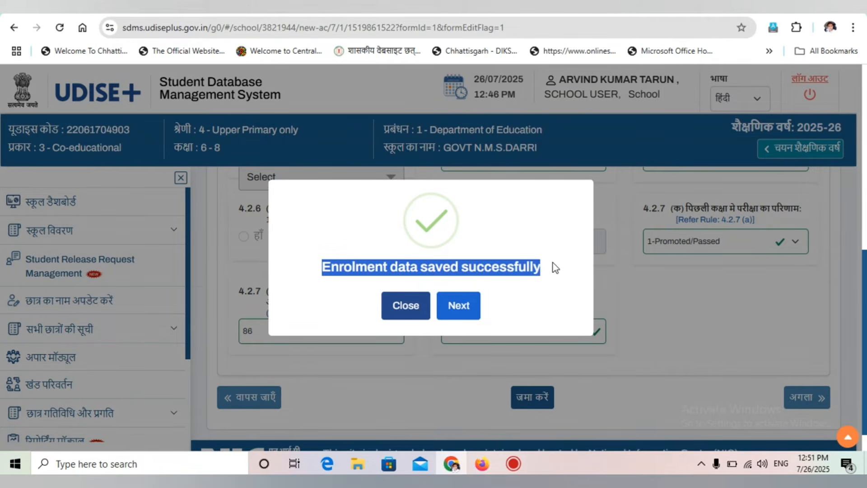
click(462, 310)
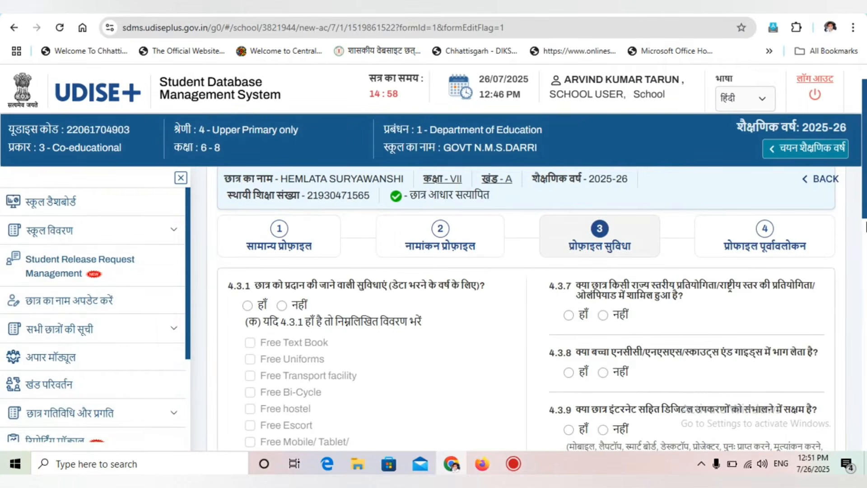
Step: Answer Yes to question 4.3.1 on facilities provided to the student and select Free Text Book and Free Uniforms
scroll(533, 307, down, 1)
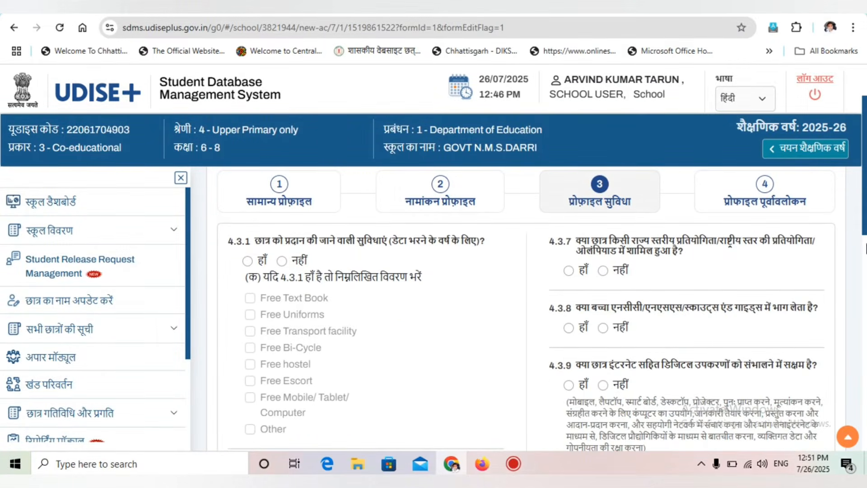
scroll(865, 211, up, 2)
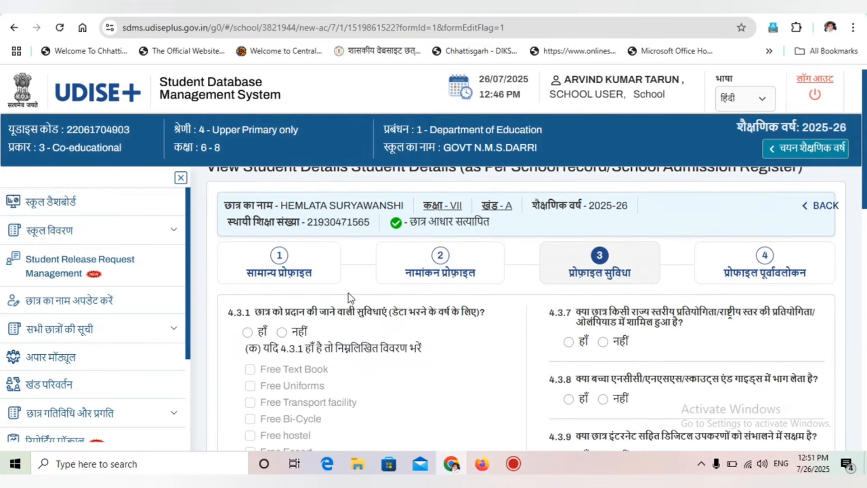
scroll(865, 212, up, 1)
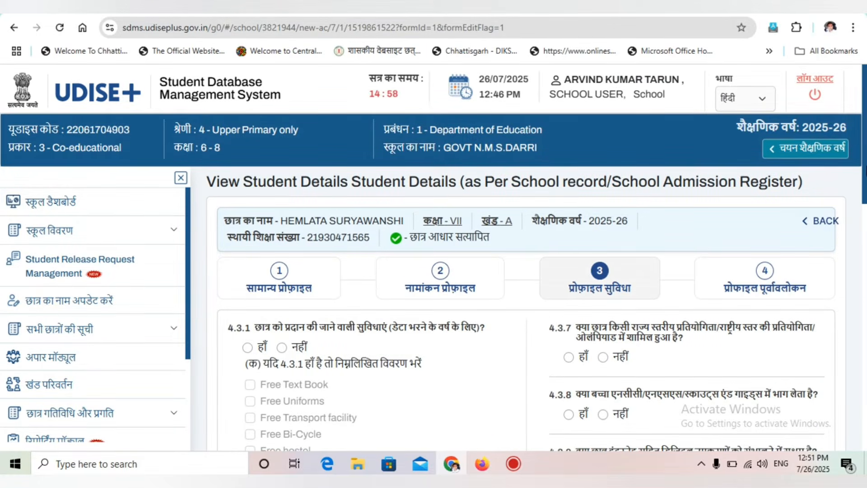
scroll(865, 211, down, 1)
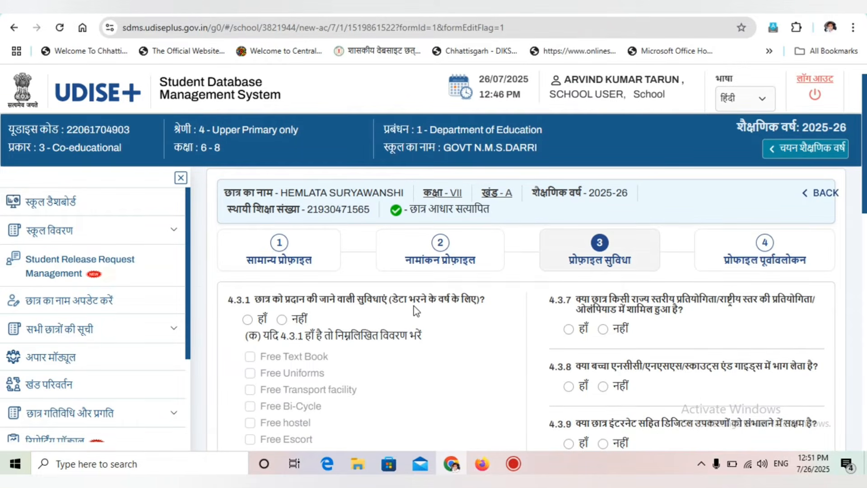
scroll(857, 202, down, 2)
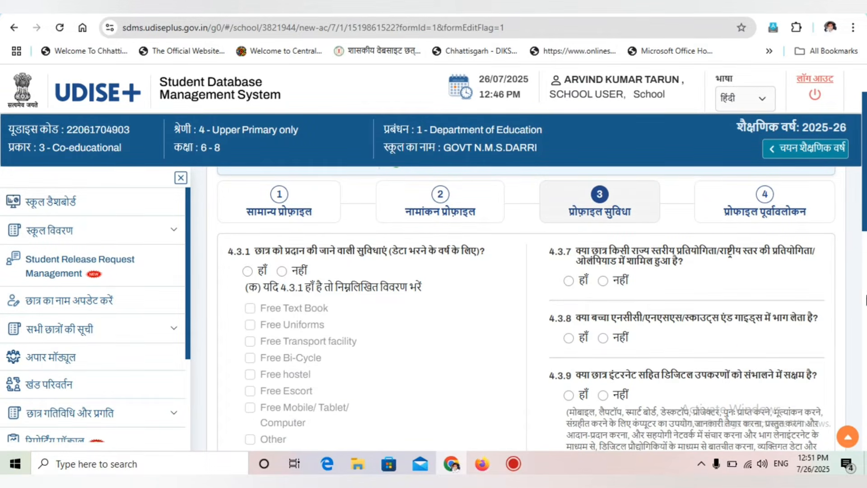
scroll(542, 253, down, 1)
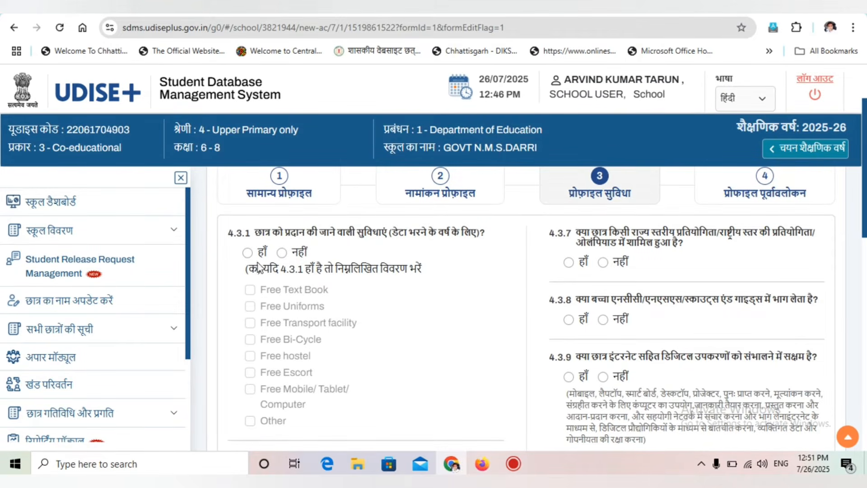
click(248, 253)
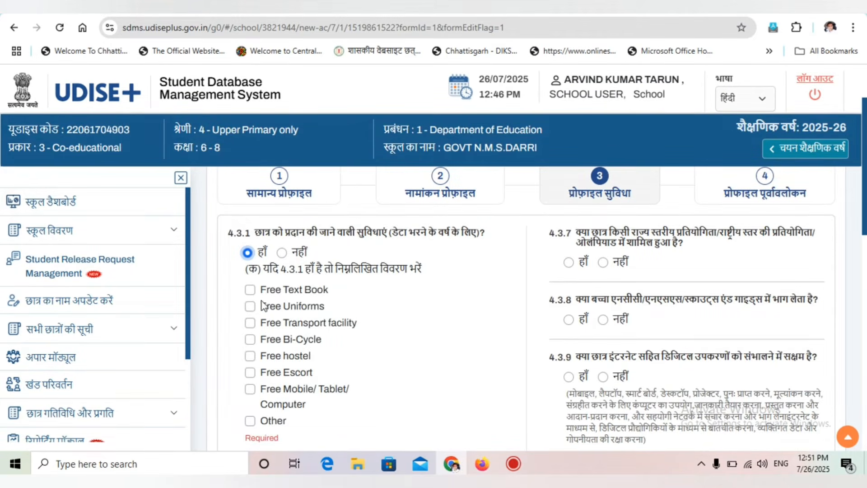
click(255, 293)
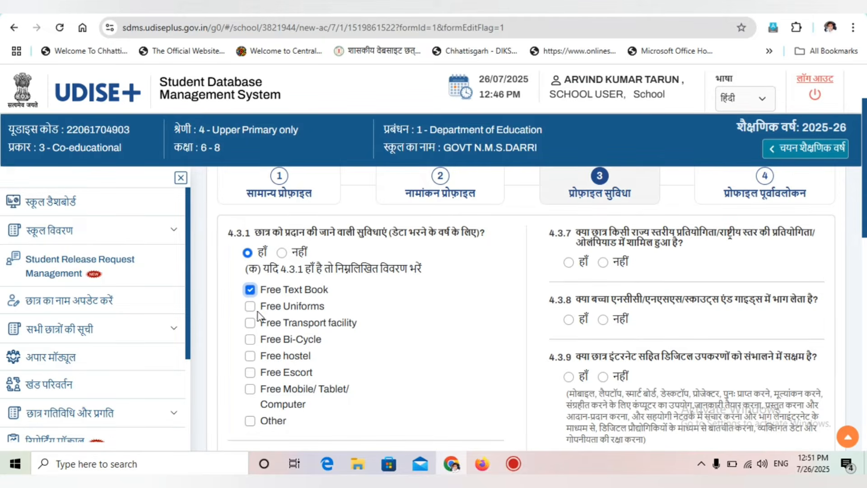
click(251, 308)
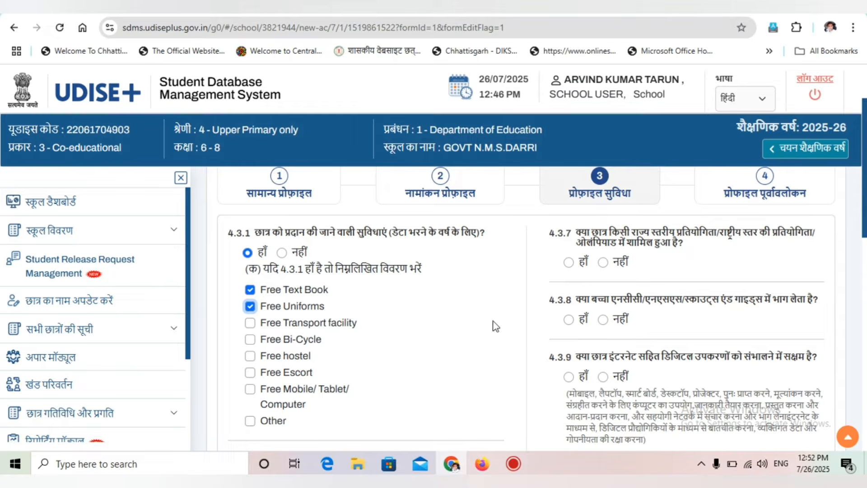
Step: Answer No to questions 4.3.3 to 4.3.6 on SLD, autism and ADHD screening and gifted child identification
scroll(495, 326, down, 1)
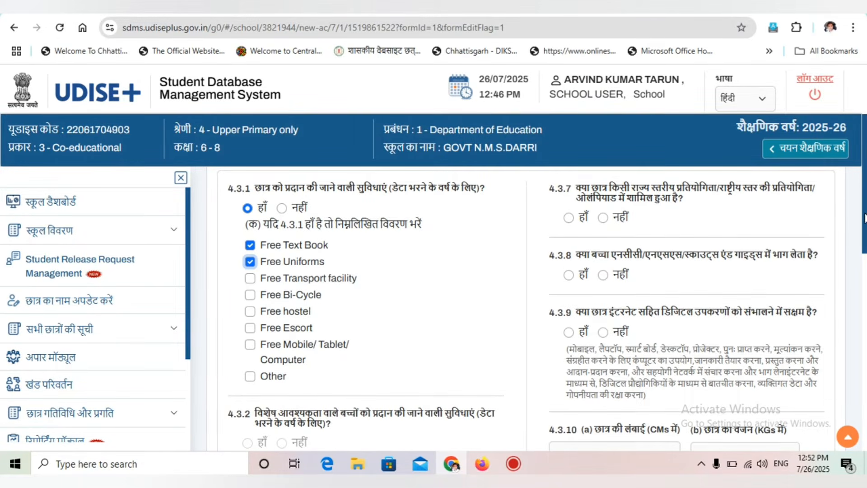
scroll(349, 282, down, 4)
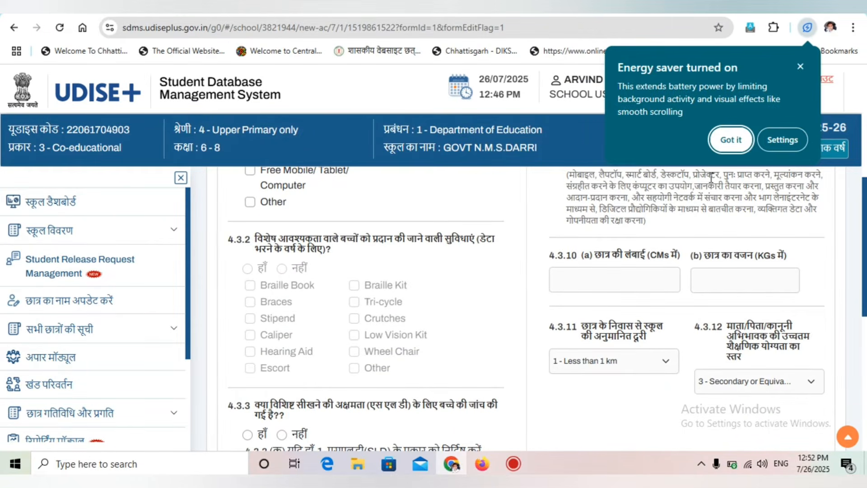
click(799, 68)
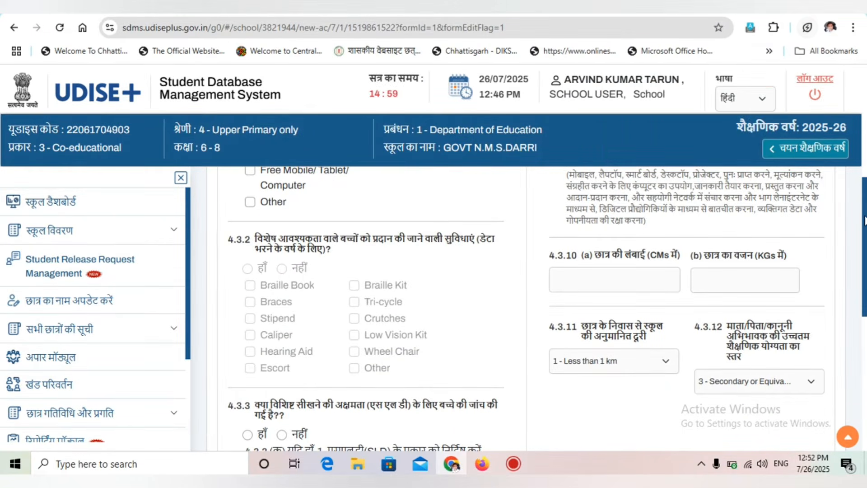
scroll(332, 303, down, 3)
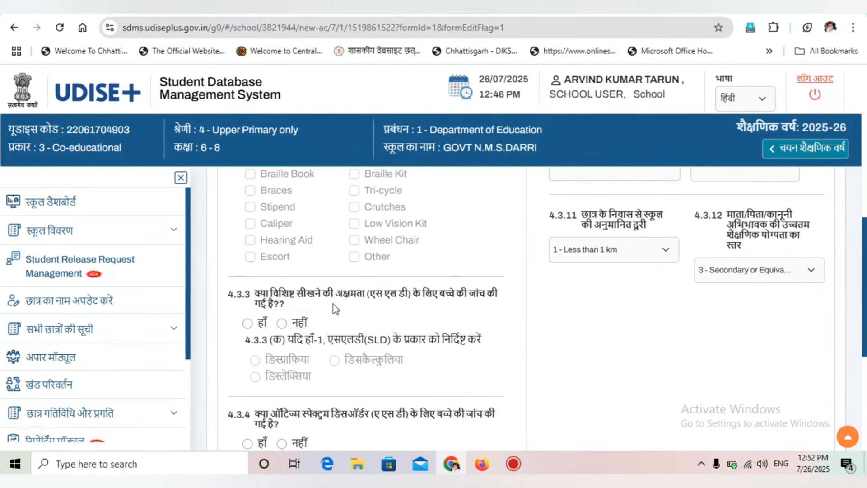
click(281, 324)
scroll(317, 325, down, 2)
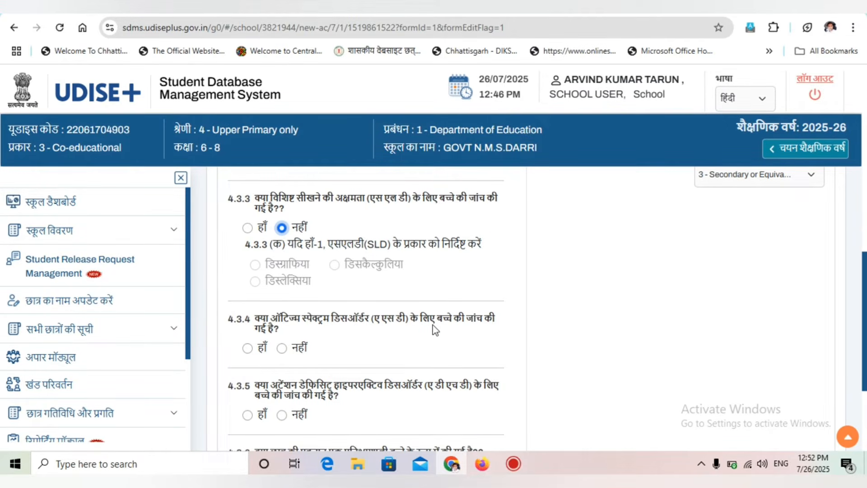
click(283, 349)
scroll(348, 379, down, 1)
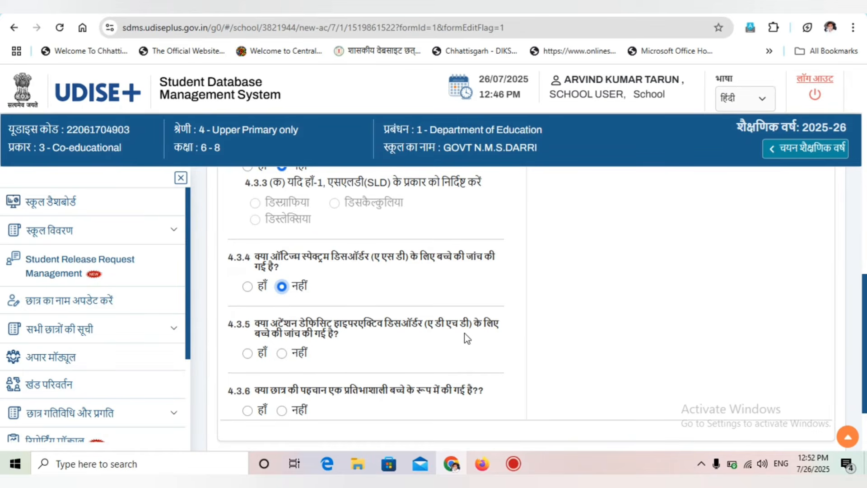
click(284, 353)
scroll(647, 367, down, 1)
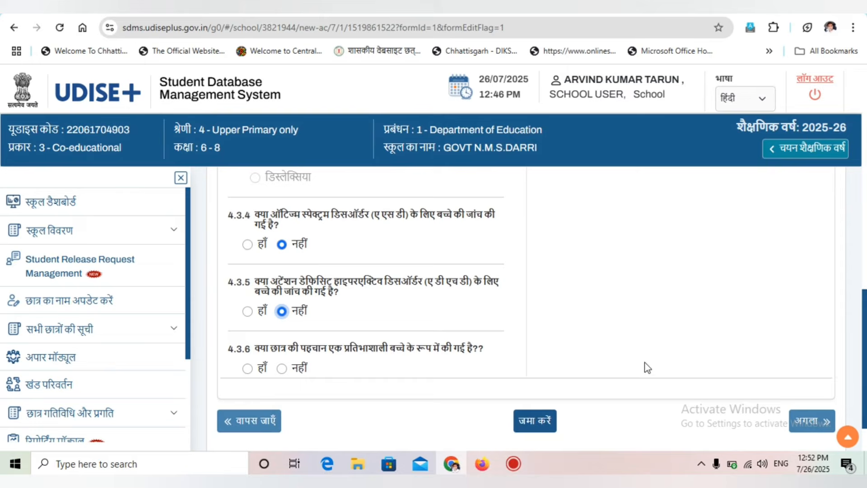
click(281, 369)
Step: Answer Yes to competition/Olympiad participation (4.3.7), No to NCC/NSS/Scouts and Guides (4.3.8), and Yes to handling digital devices (4.3.9)
scroll(865, 251, up, 2)
scroll(864, 251, up, 5)
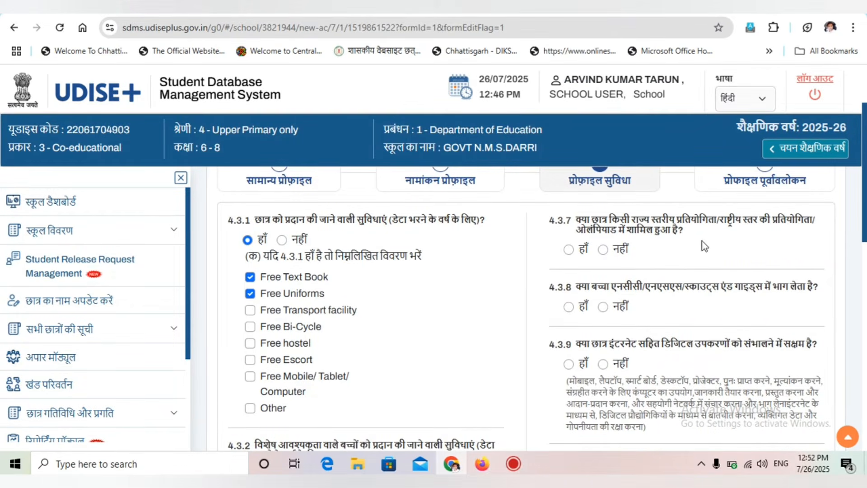
click(569, 249)
scroll(722, 217, down, 2)
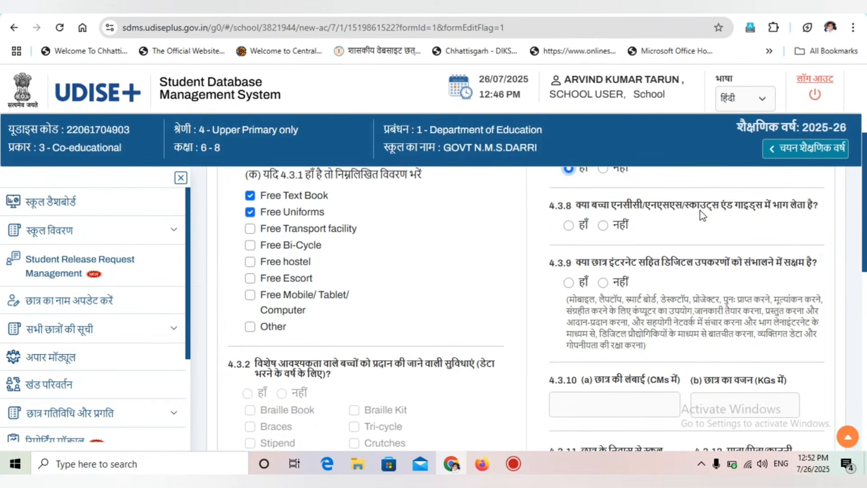
click(570, 225)
click(605, 225)
scroll(608, 226, down, 1)
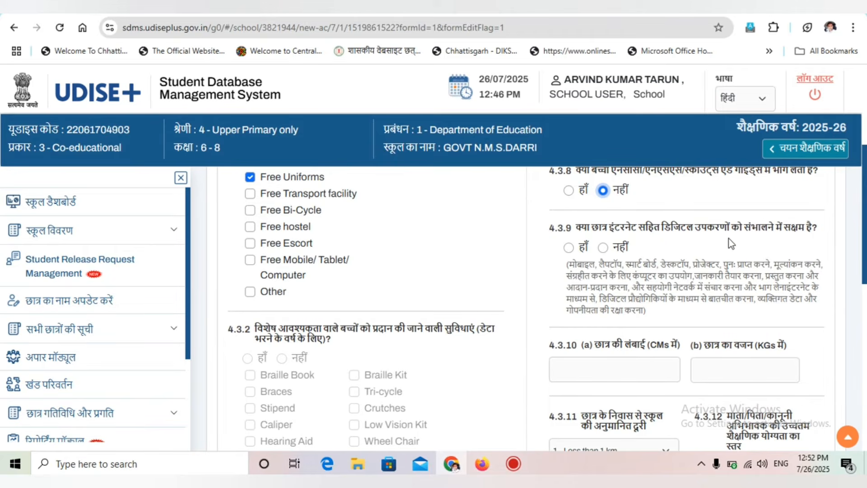
click(568, 247)
Step: Enter the student's height as 139 cm and weight as 34 kg in question 4.3.10
scroll(853, 243, down, 1)
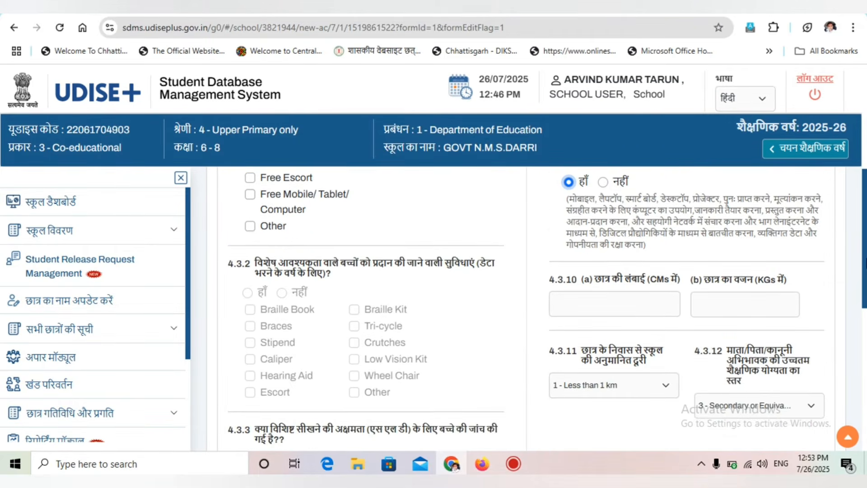
click(633, 304)
text(13)
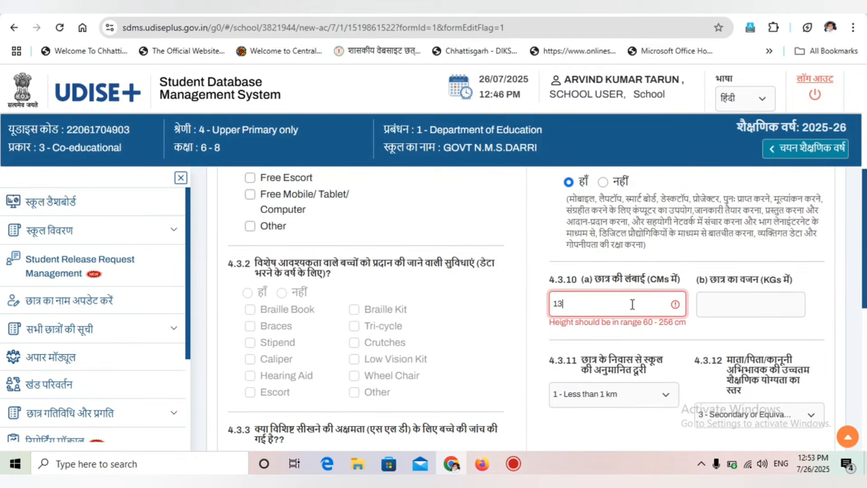
text(9)
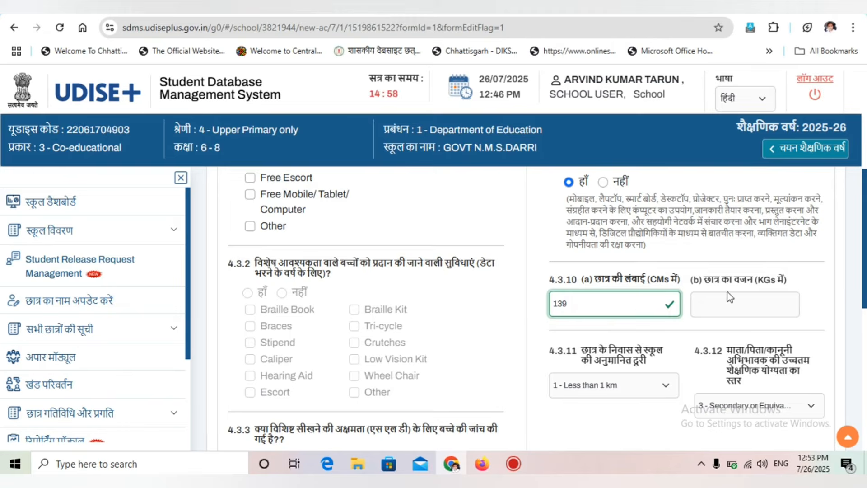
click(735, 301)
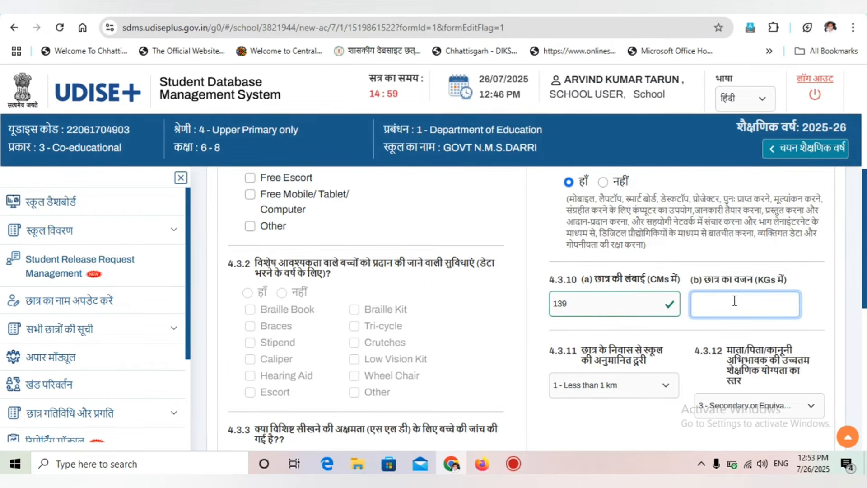
text(34)
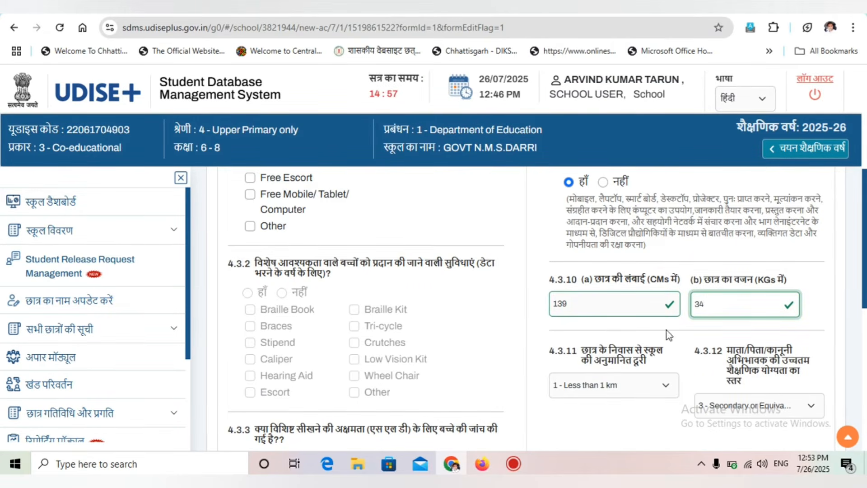
click(501, 318)
Step: Choose 3 - Secondary or Equivalent as the parent or guardian's highest education level in question 4.3.12
scroll(503, 317, down, 1)
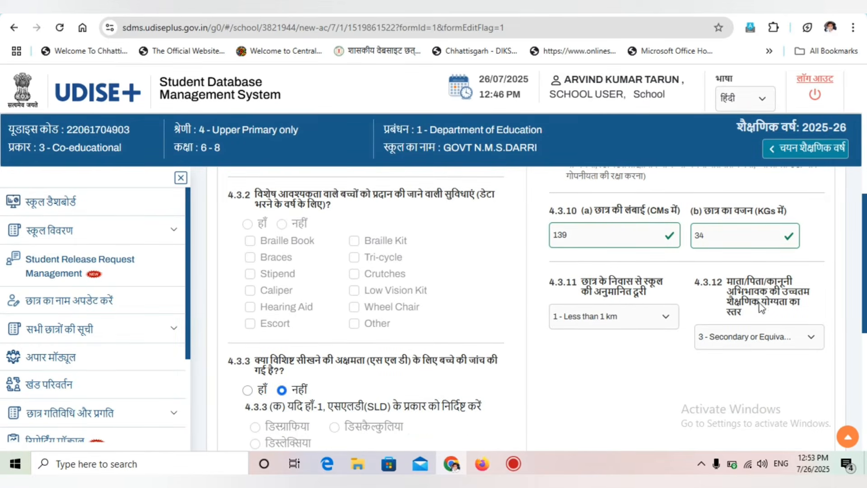
click(801, 341)
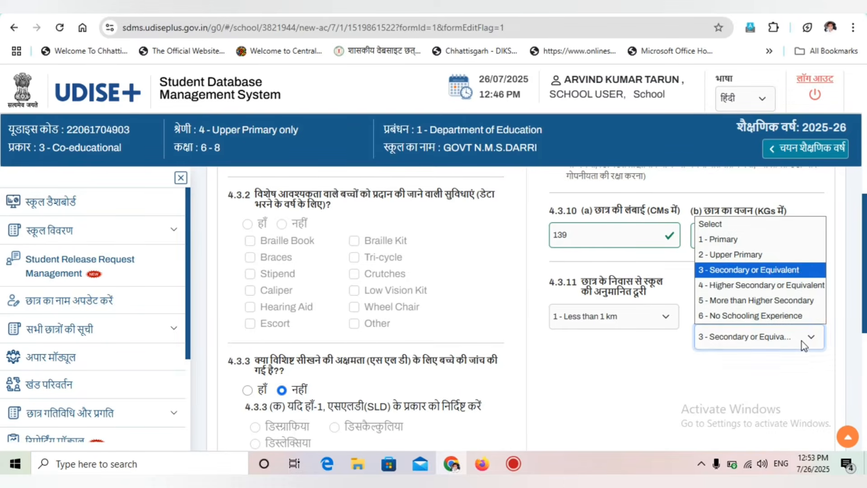
click(776, 270)
Step: Save the student's facility profile and continue to the profile preview
scroll(776, 270, down, 10)
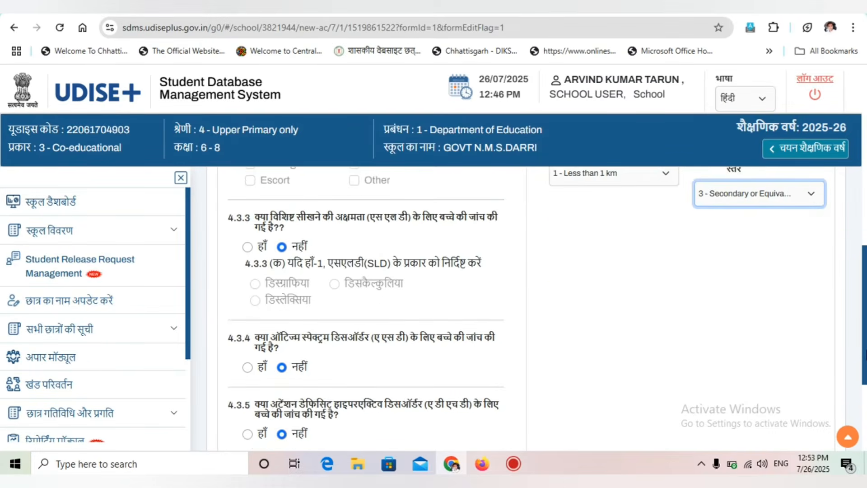
click(534, 359)
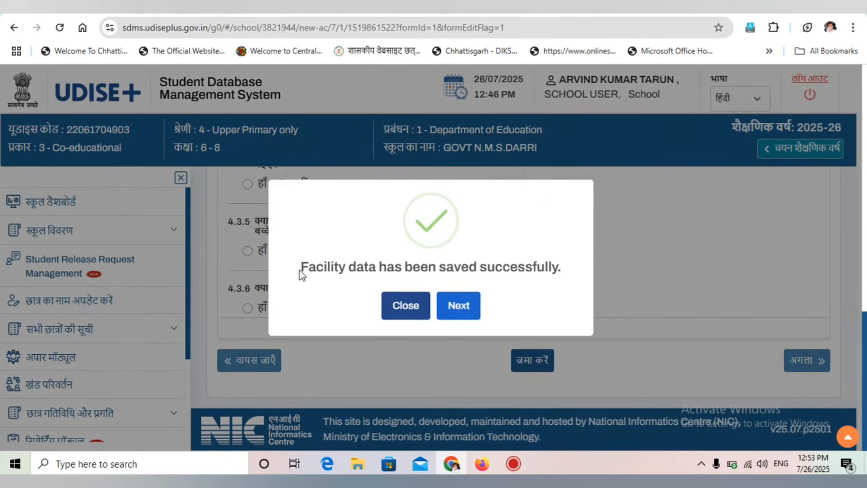
drag(300, 269, 578, 284)
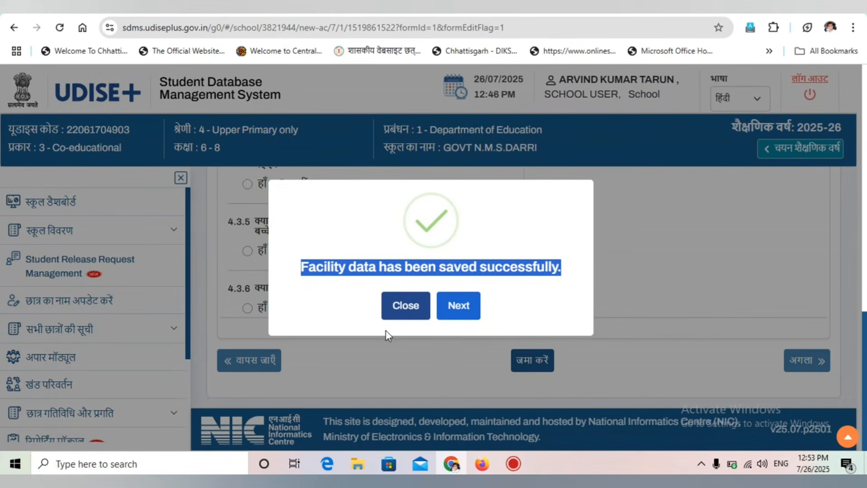
click(457, 305)
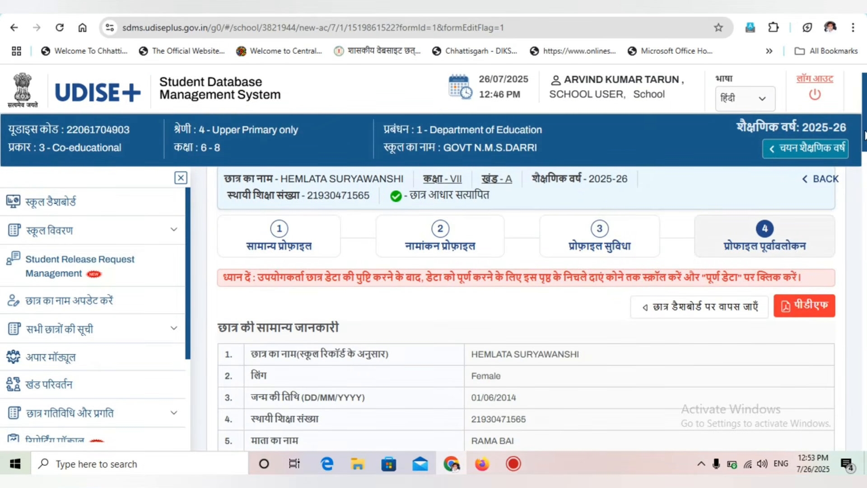
Step: Complete the student's data from the end of the profile preview, confirming the completion, and continue to the next student's general profile
scroll(840, 208, down, 1)
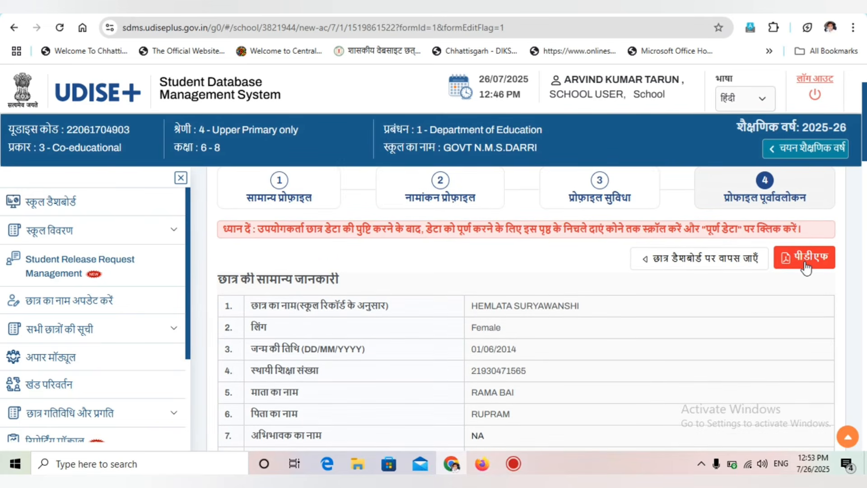
scroll(806, 268, down, 8)
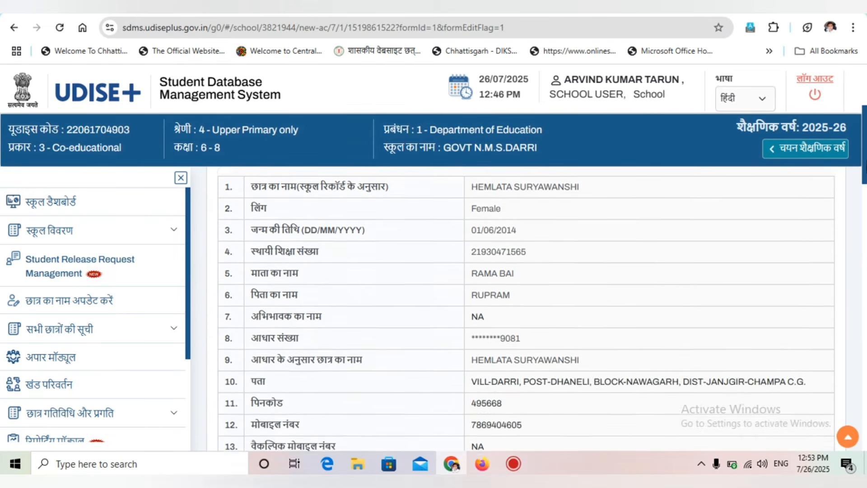
scroll(526, 310, down, 1)
scroll(526, 307, down, 20)
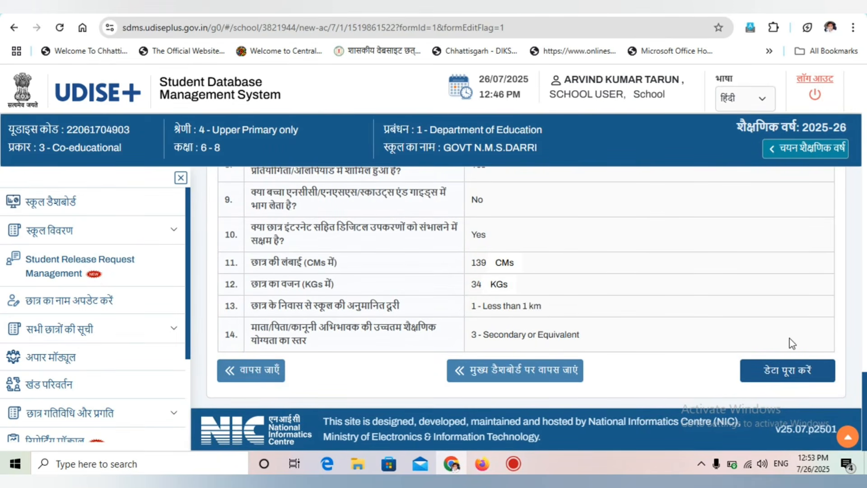
click(788, 374)
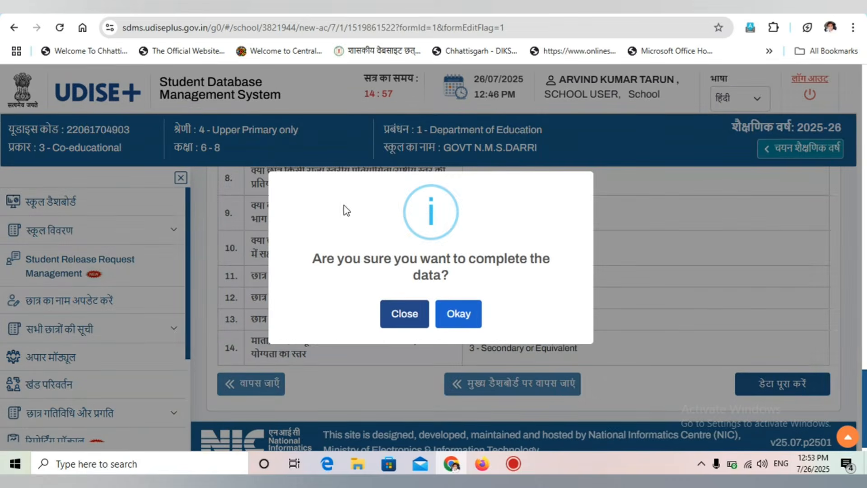
drag(313, 259, 558, 268)
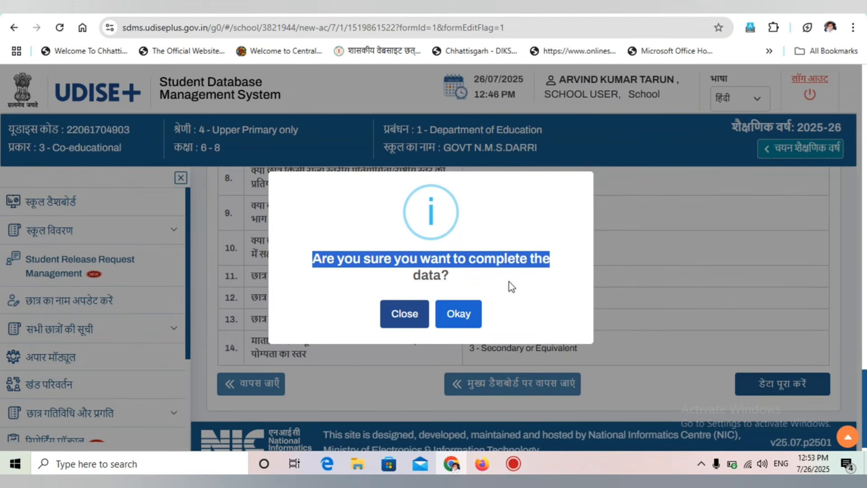
click(458, 313)
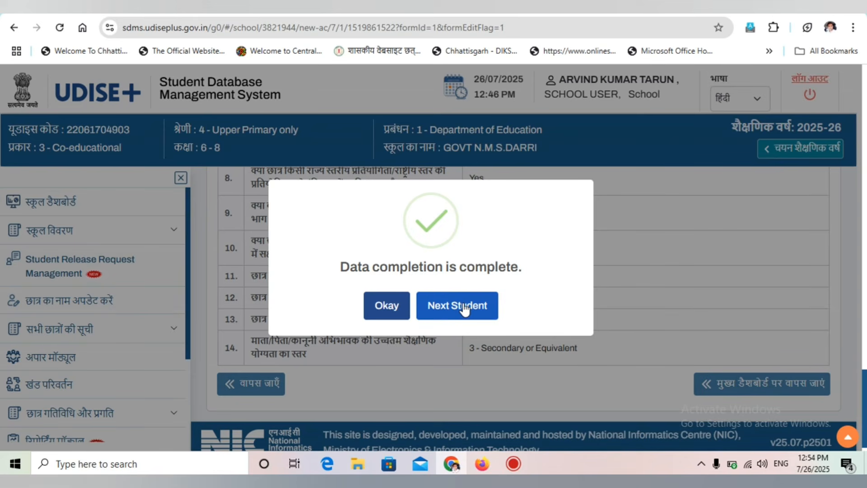
click(445, 308)
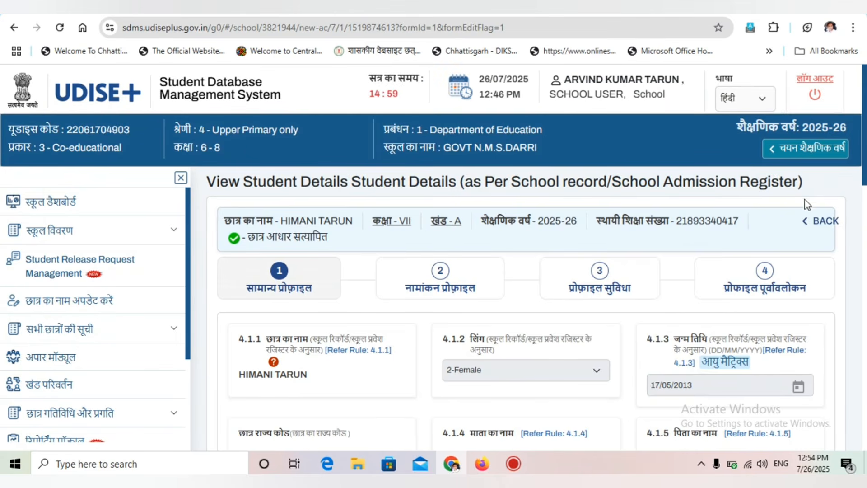
drag(866, 142, 866, 147)
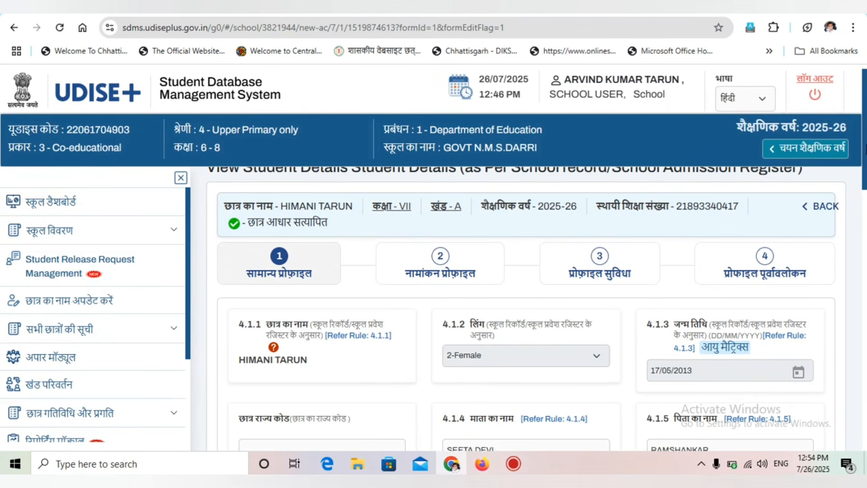